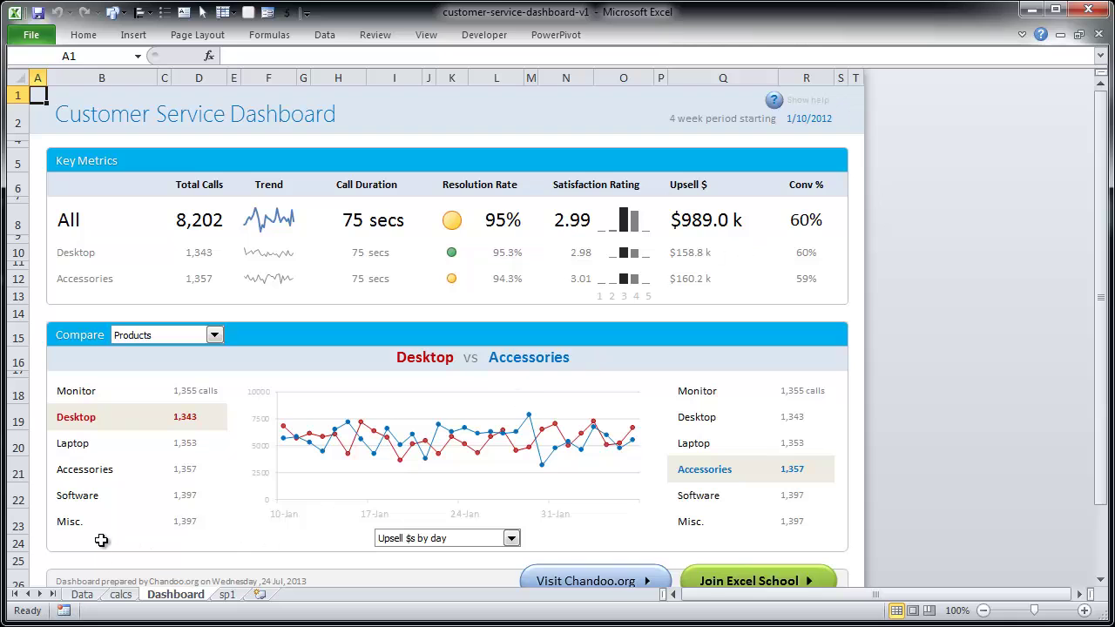
Step: Look through the Data, calcs and Dashboard sheets, then switch to blank Book4 with Ctrl+N
{"action": "left_click", "coordinate": [85, 596]}
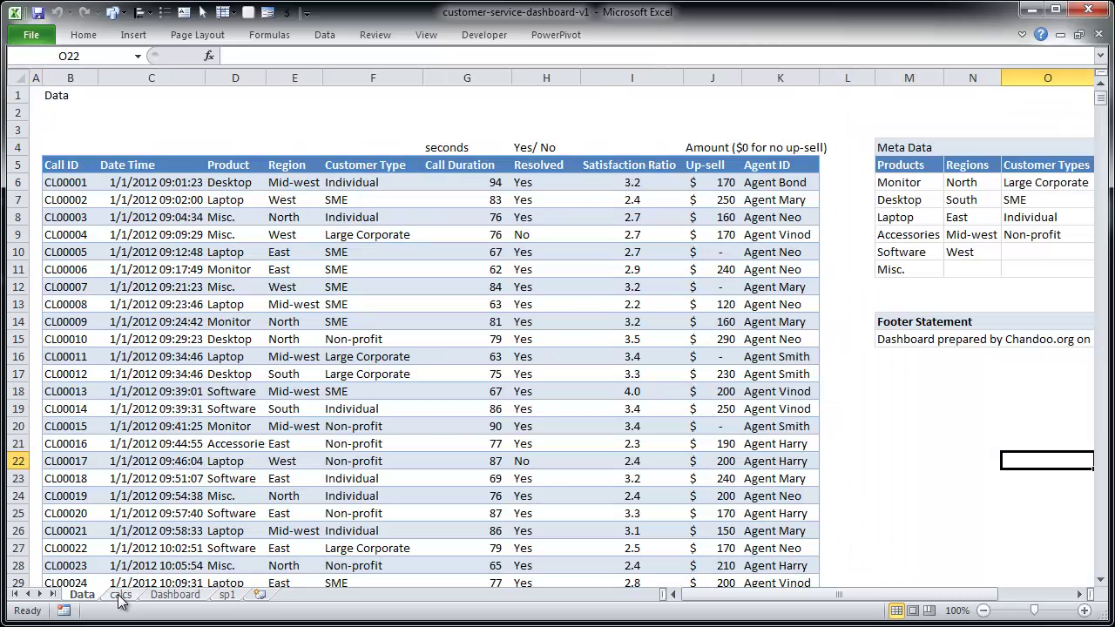
{"action": "left_click", "coordinate": [122, 597]}
{"action": "key", "text": "Escape"}
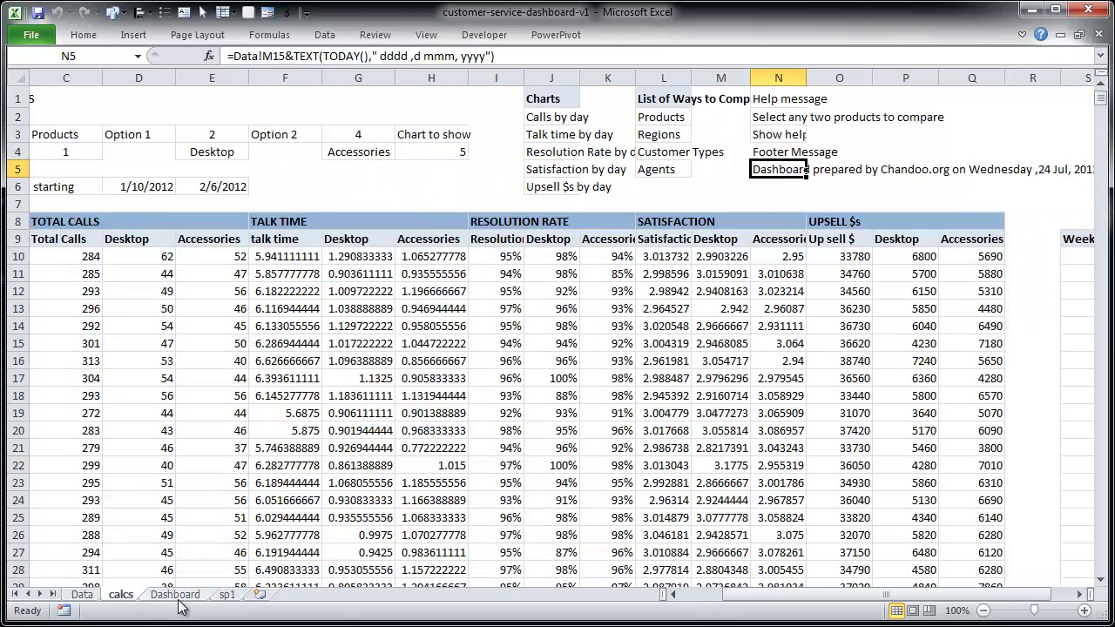
{"action": "left_click", "coordinate": [178, 600]}
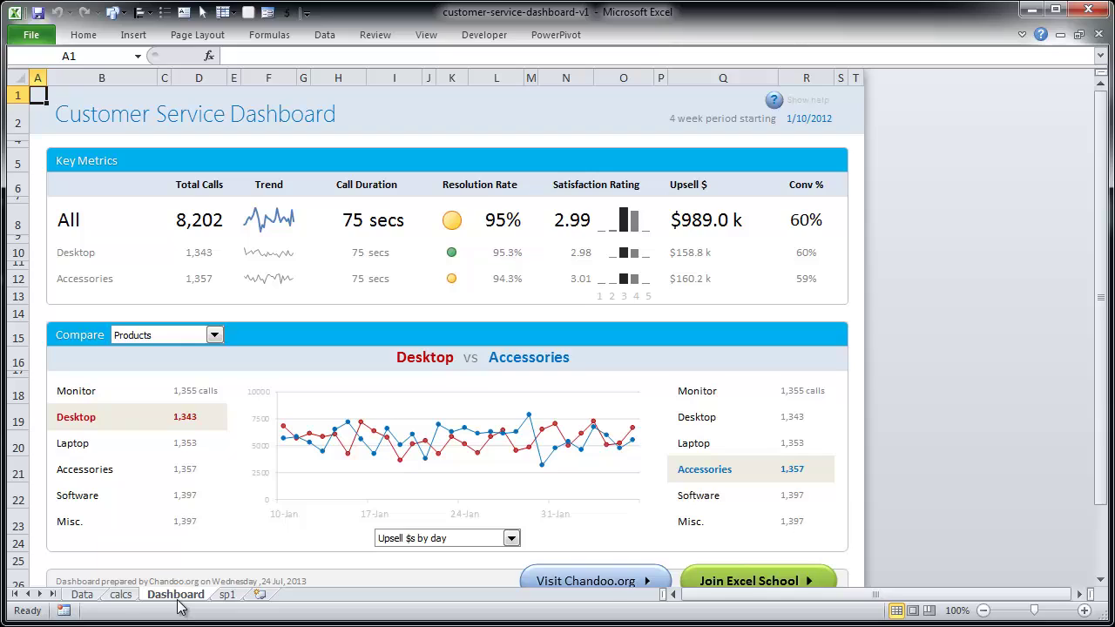
{"action": "key", "text": "ctrl+n"}
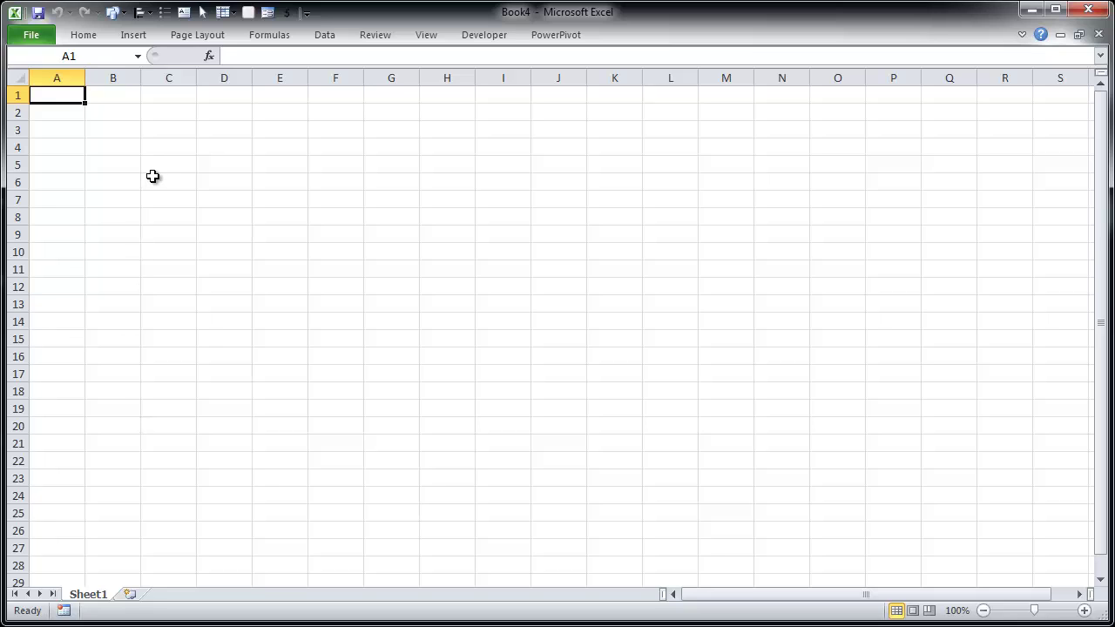
Step: Enter 'Output problem' in cell B2
{"action": "key", "text": "Down"}
{"action": "key", "text": "Right"}
{"action": "type", "text": "O"}
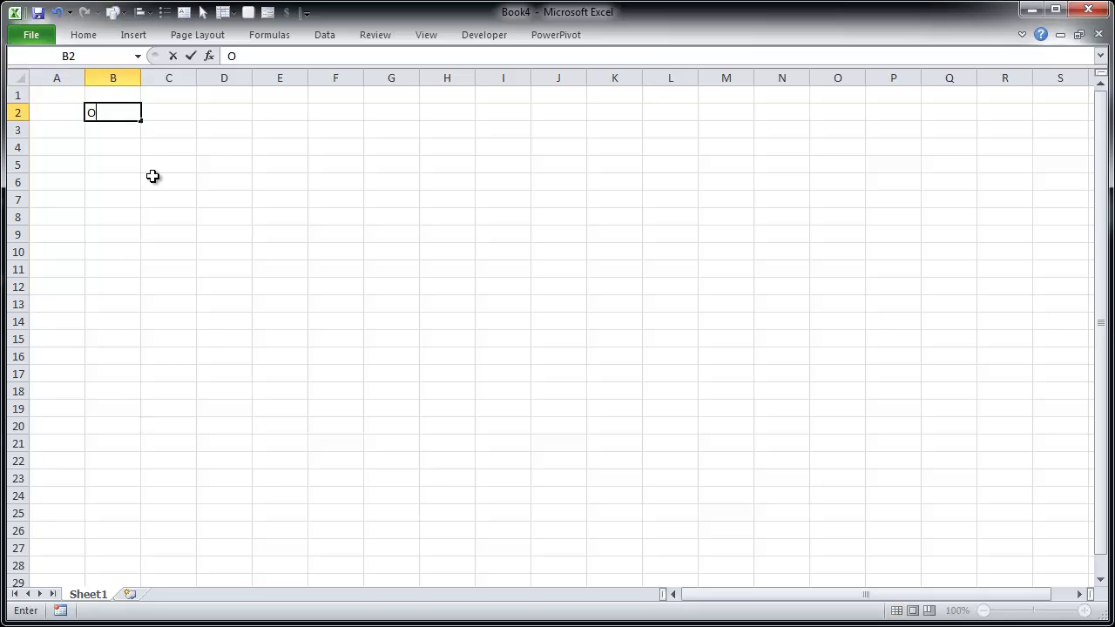
{"action": "type", "text": "utput problem"}
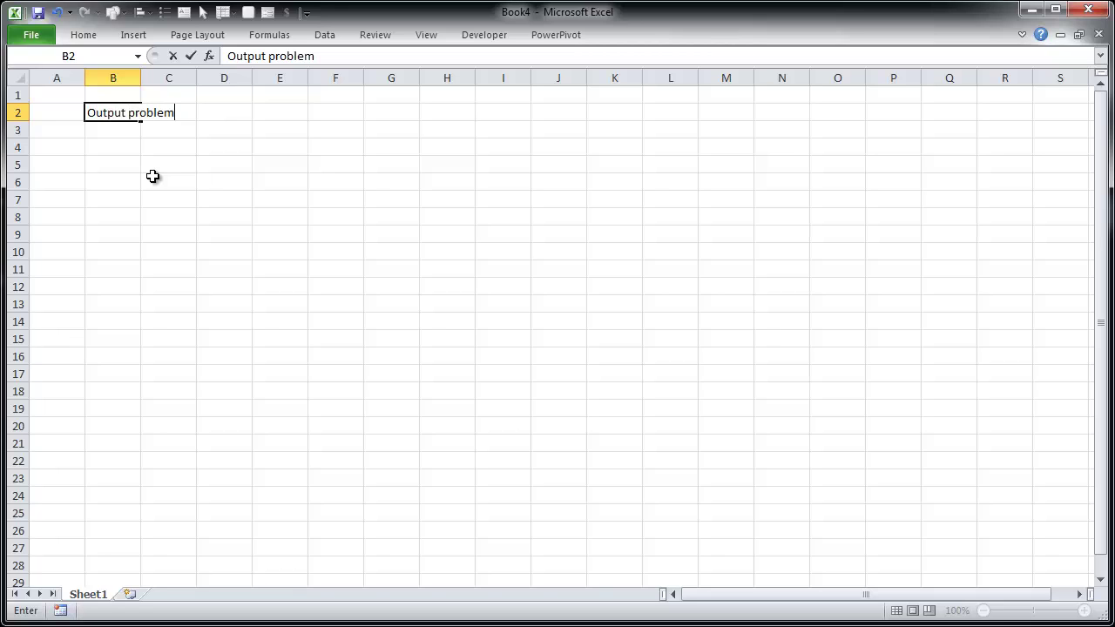
{"action": "key", "text": "Return"}
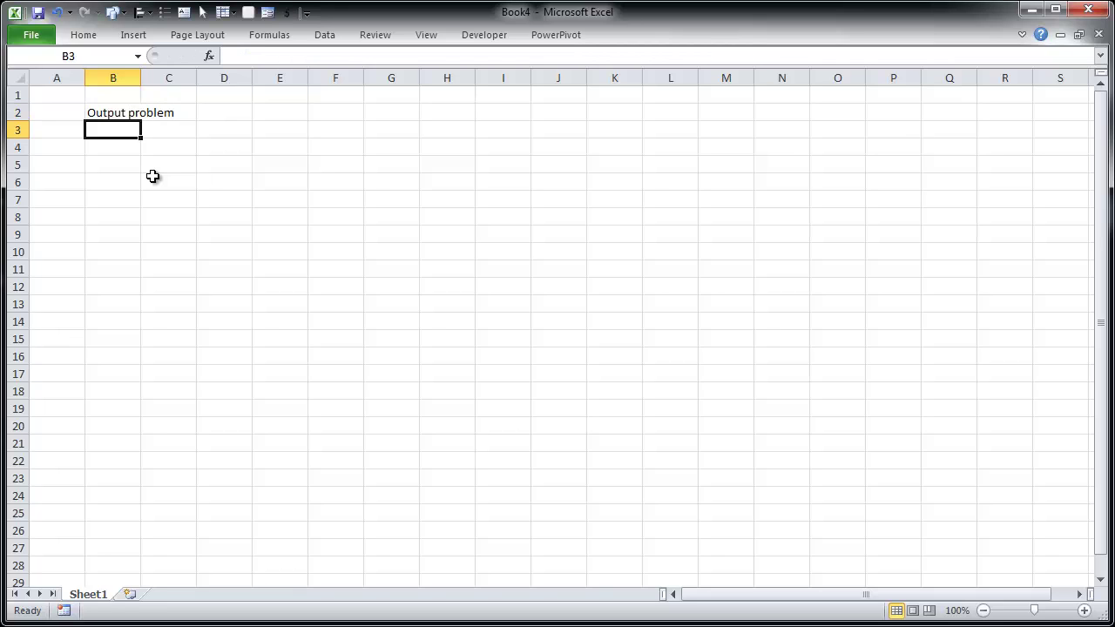
Step: Zoom in, then enter 'Data problem' in B3 and 'Transformation problem' in B4
{"action": "left_click", "coordinate": [1085, 611]}
{"action": "left_click", "coordinate": [1085, 610]}
{"action": "left_click", "coordinate": [1085, 611]}
{"action": "left_click", "coordinate": [1085, 611]}
{"action": "left_click", "coordinate": [1085, 611]}
{"action": "left_click", "coordinate": [1085, 611]}
{"action": "left_click", "coordinate": [1085, 611]}
{"action": "left_click", "coordinate": [1085, 611]}
{"action": "left_click", "coordinate": [1084, 611]}
{"action": "left_click", "coordinate": [1085, 611]}
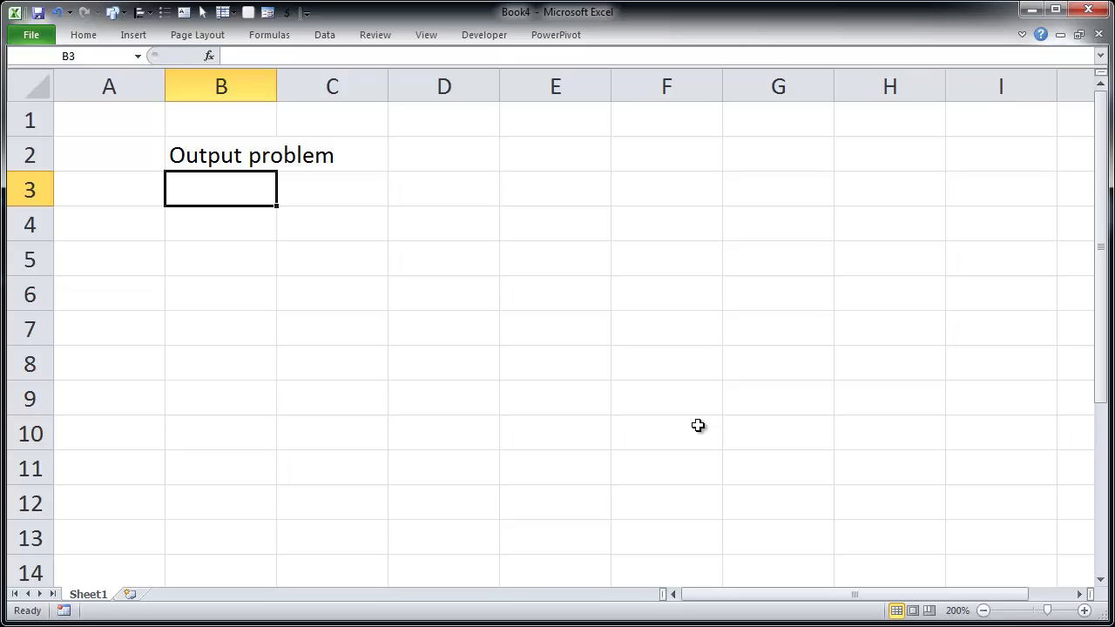
{"action": "type", "text": "D"}
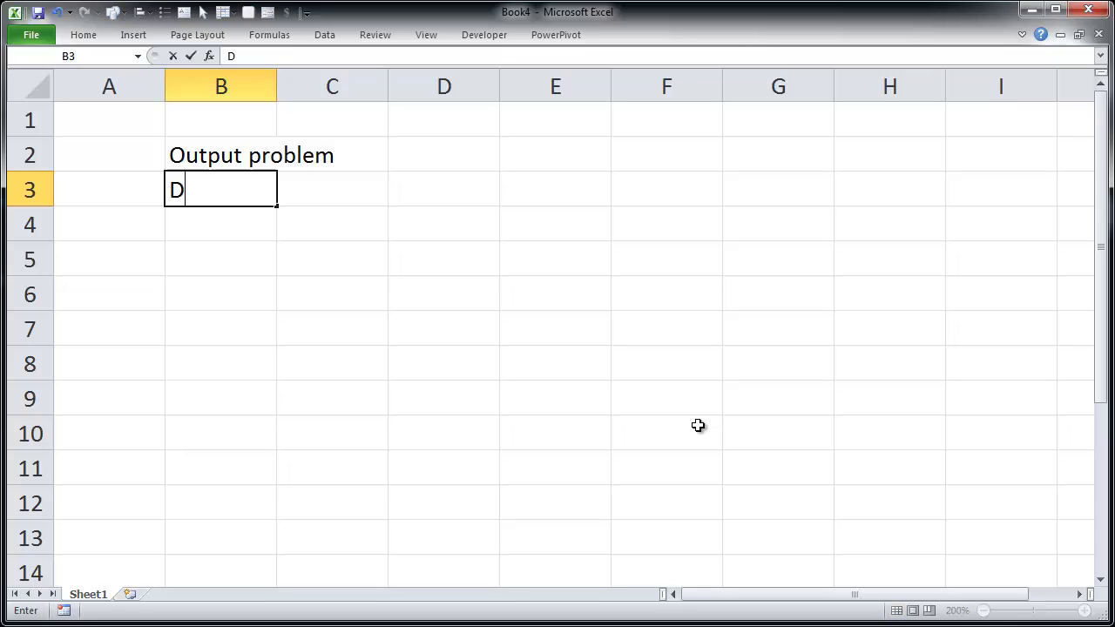
{"action": "type", "text": "ata problem"}
{"action": "key", "text": "Return"}
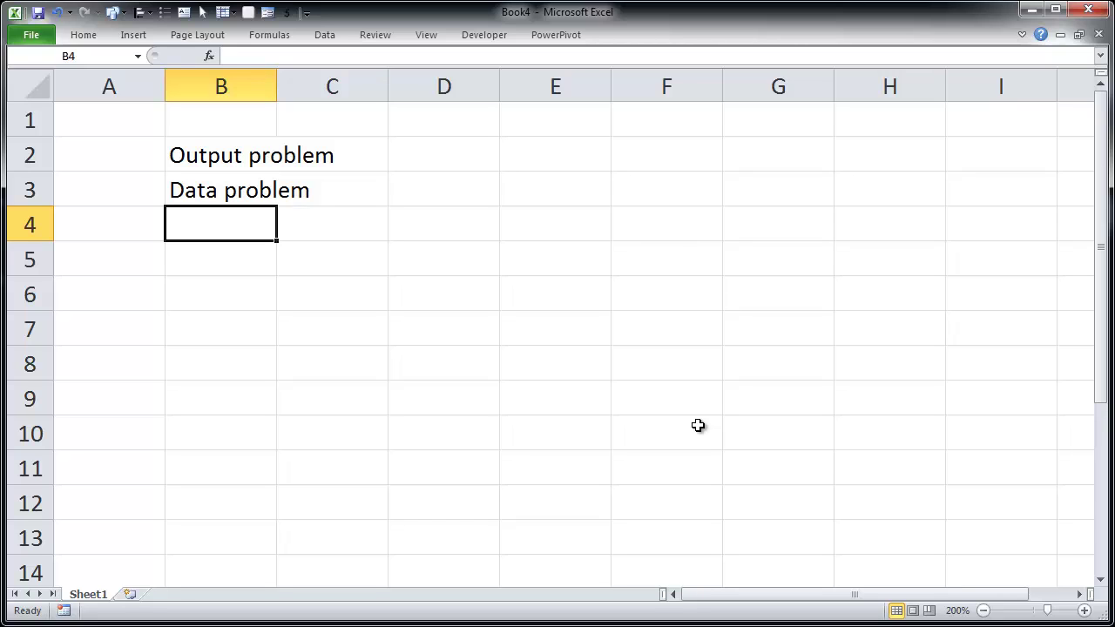
{"action": "type", "text": "Transform"}
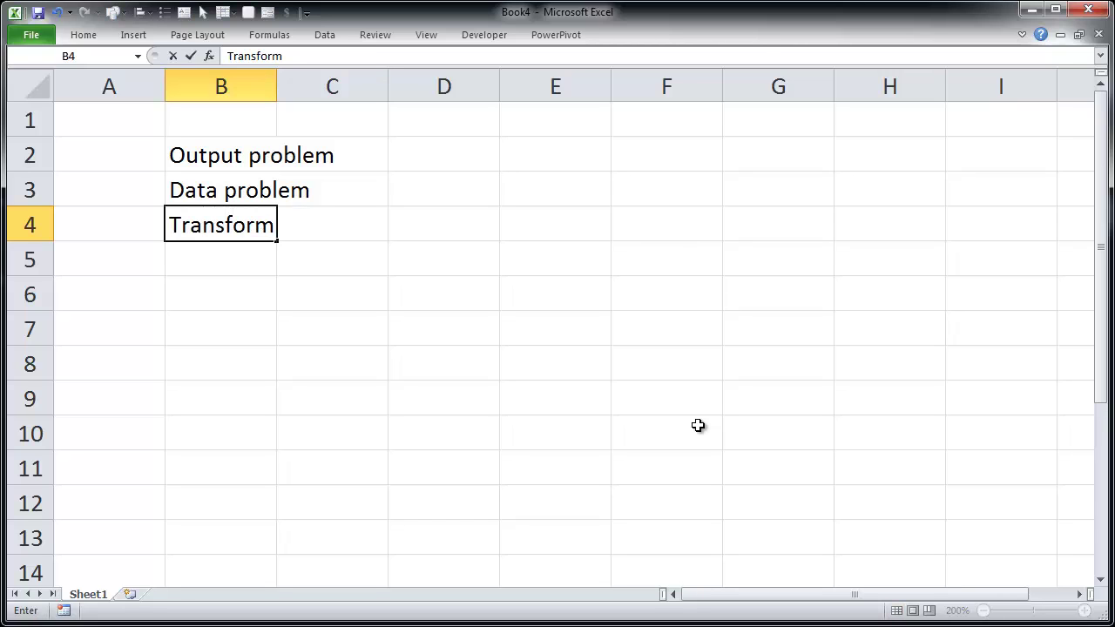
{"action": "type", "text": "ation problem"}
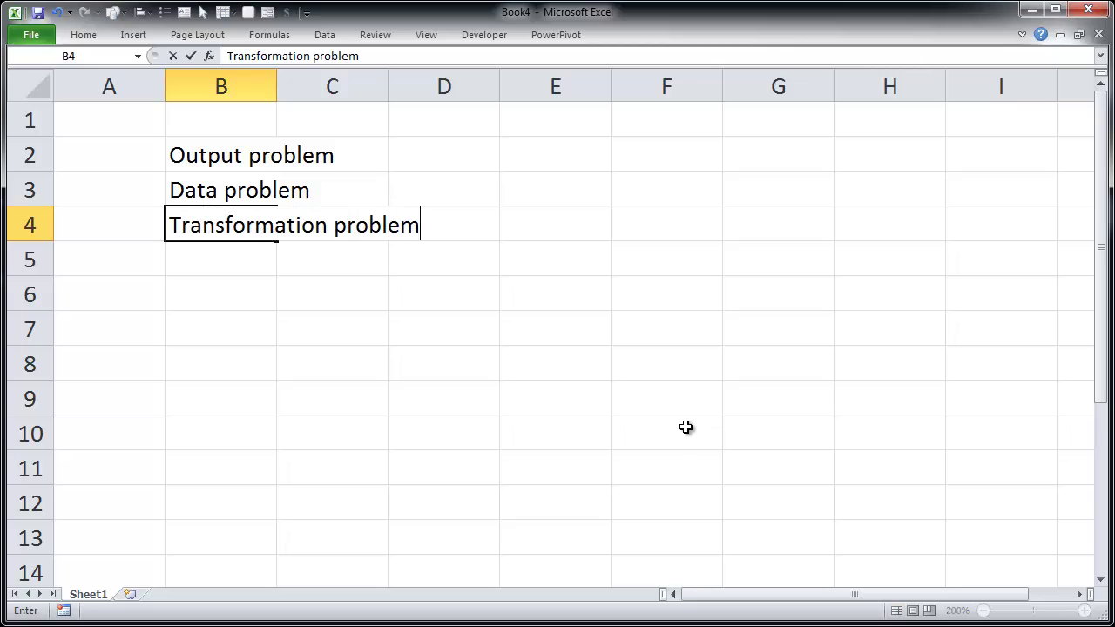
{"action": "key", "text": "Return"}
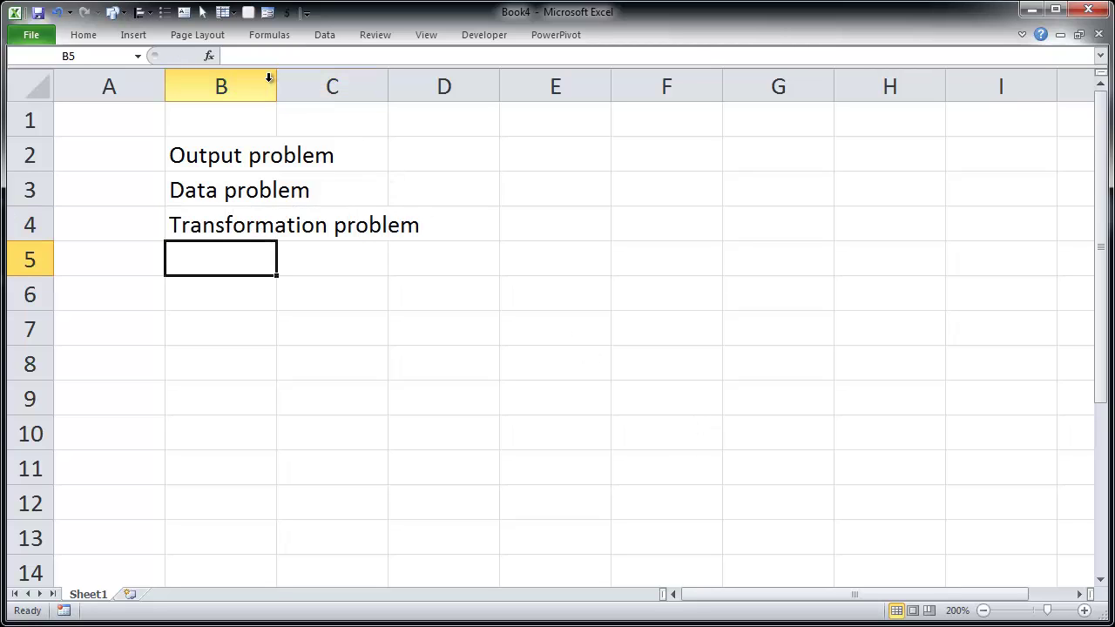
Step: Widen column B, then enter Dashboard, Data and Calculation in cells C2, C3 and C4
{"action": "left_click_drag", "start_coordinate": [277, 79], "coordinate": [449, 79]}
{"action": "left_click", "coordinate": [544, 149]}
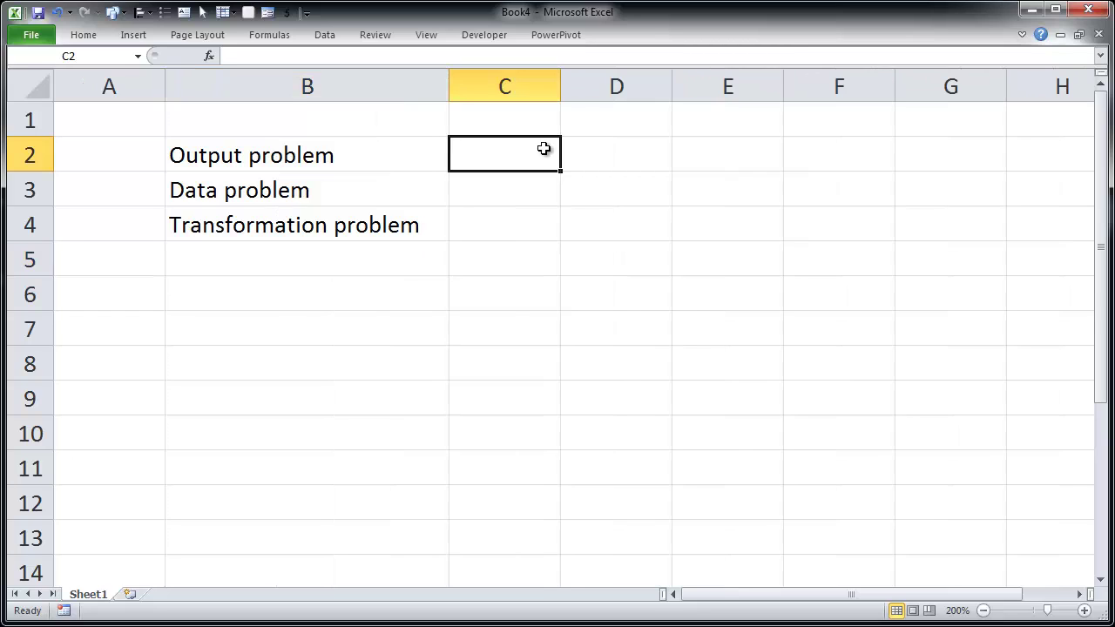
{"action": "type", "text": "D"}
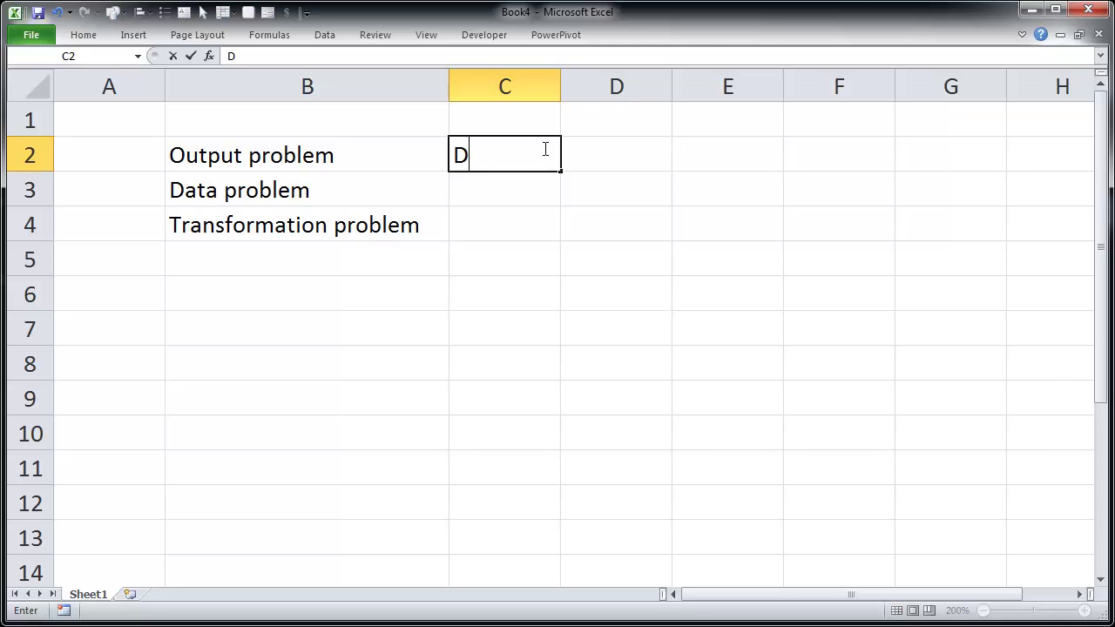
{"action": "type", "text": "ashboard"}
{"action": "key", "text": "Return"}
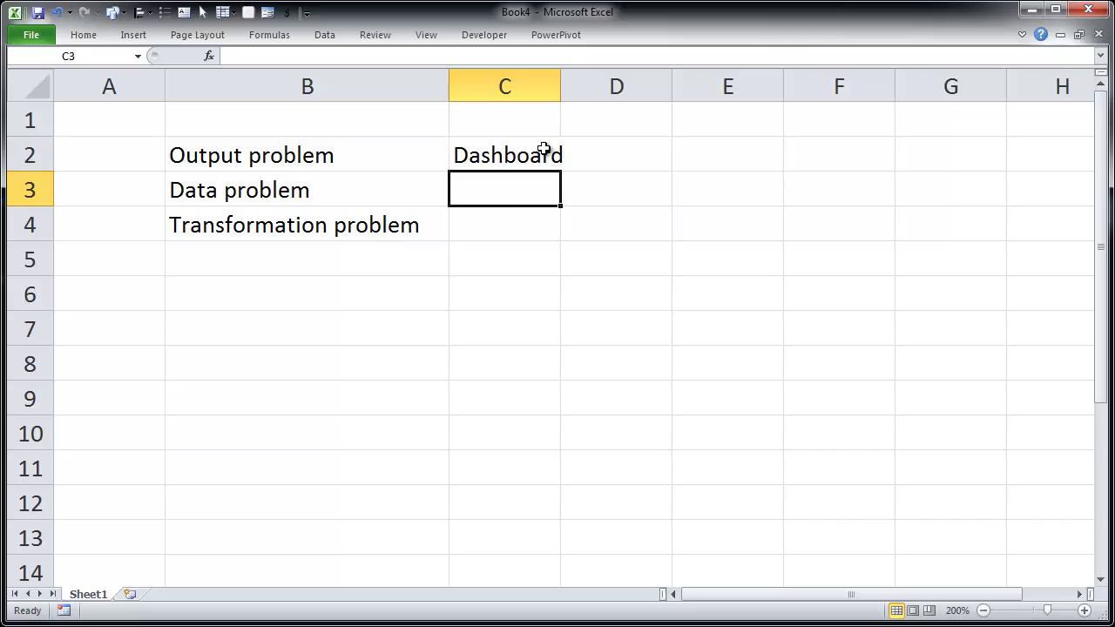
{"action": "type", "text": "Data"}
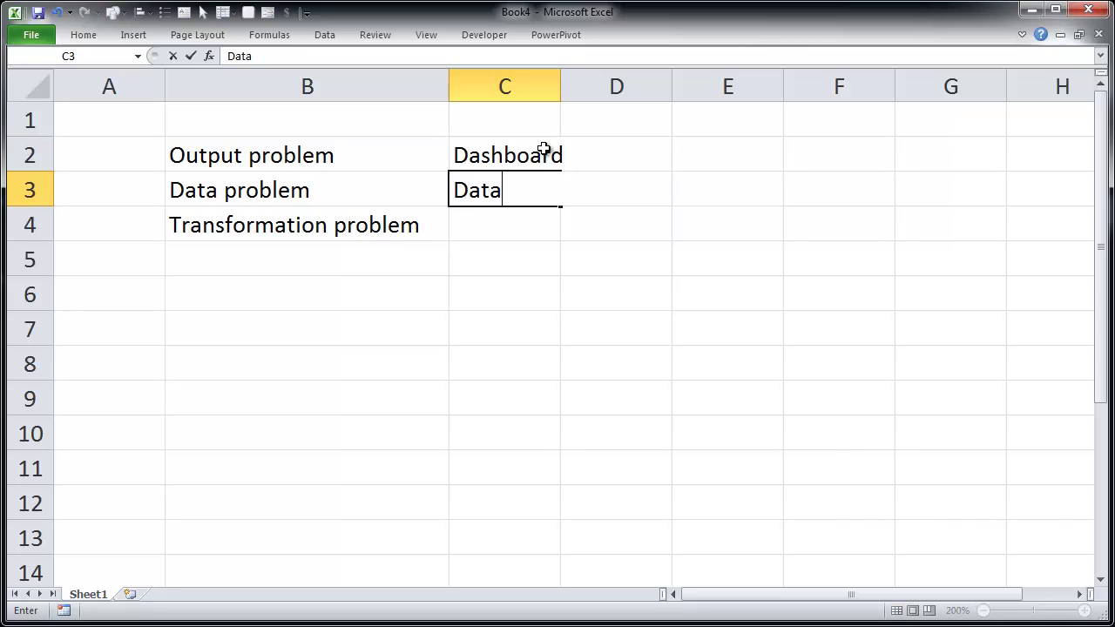
{"action": "key", "text": "Return"}
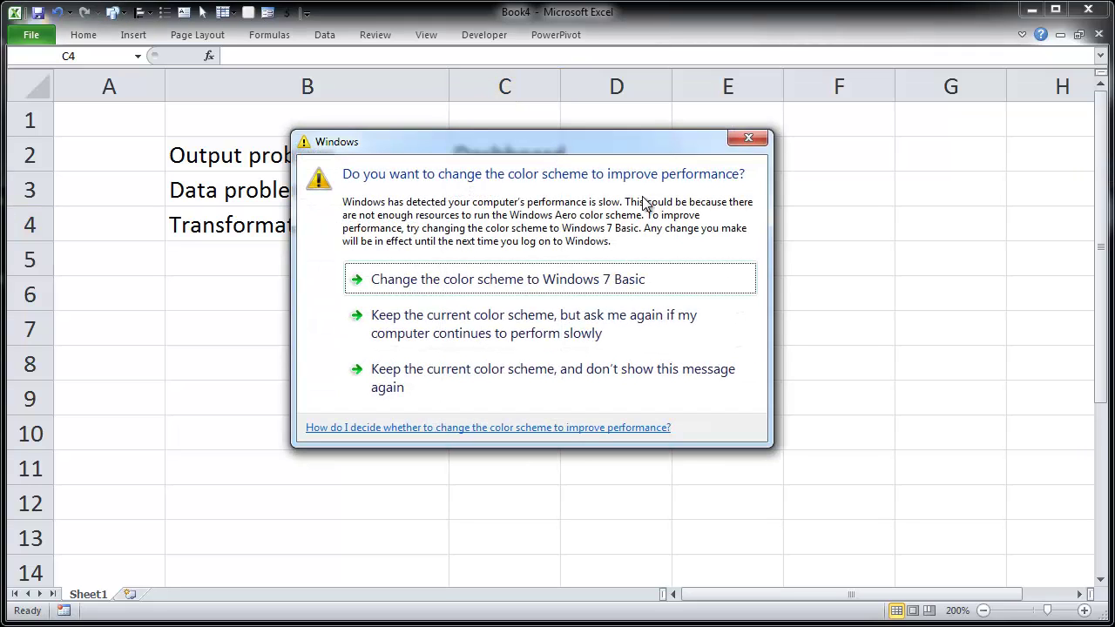
{"action": "left_click", "coordinate": [751, 142]}
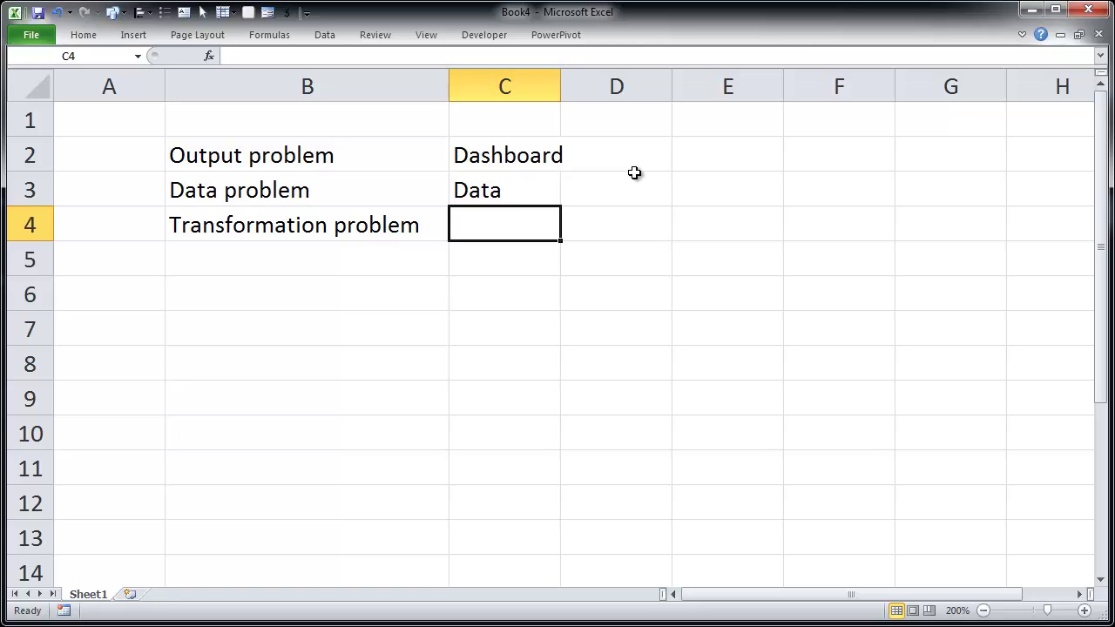
{"action": "type", "text": "C"}
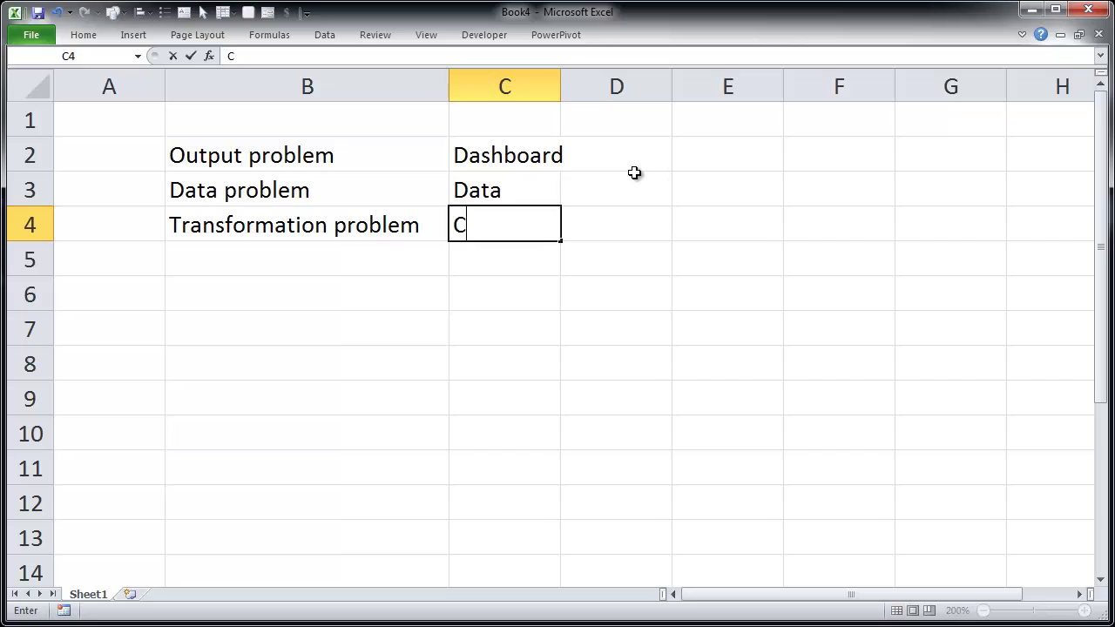
{"action": "type", "text": "alculation"}
{"action": "key", "text": "Return"}
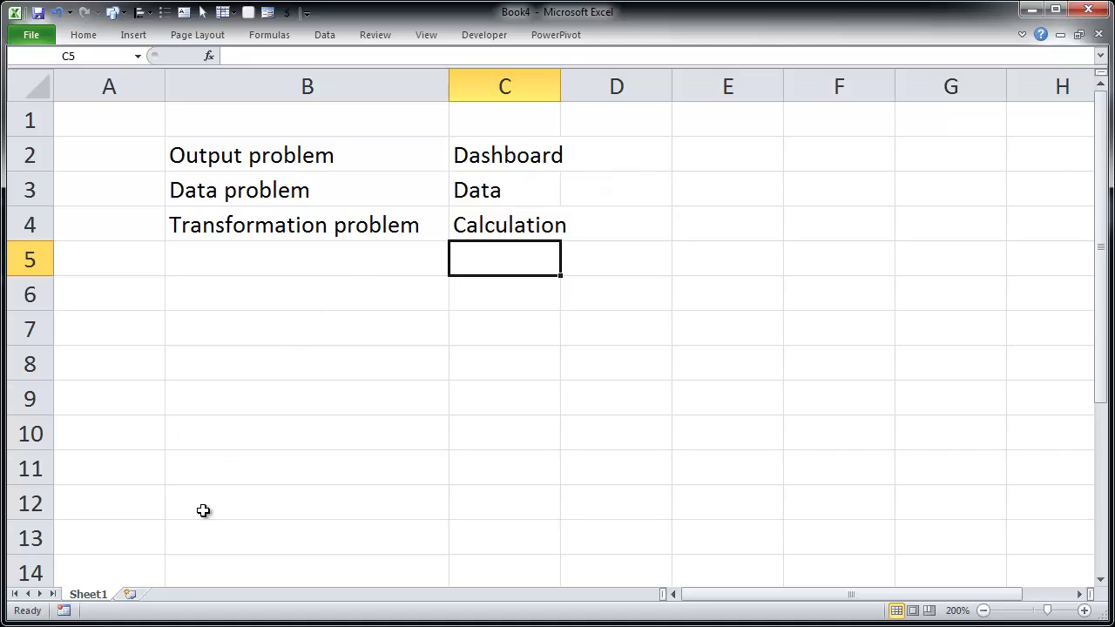
{"action": "left_click", "coordinate": [468, 176]}
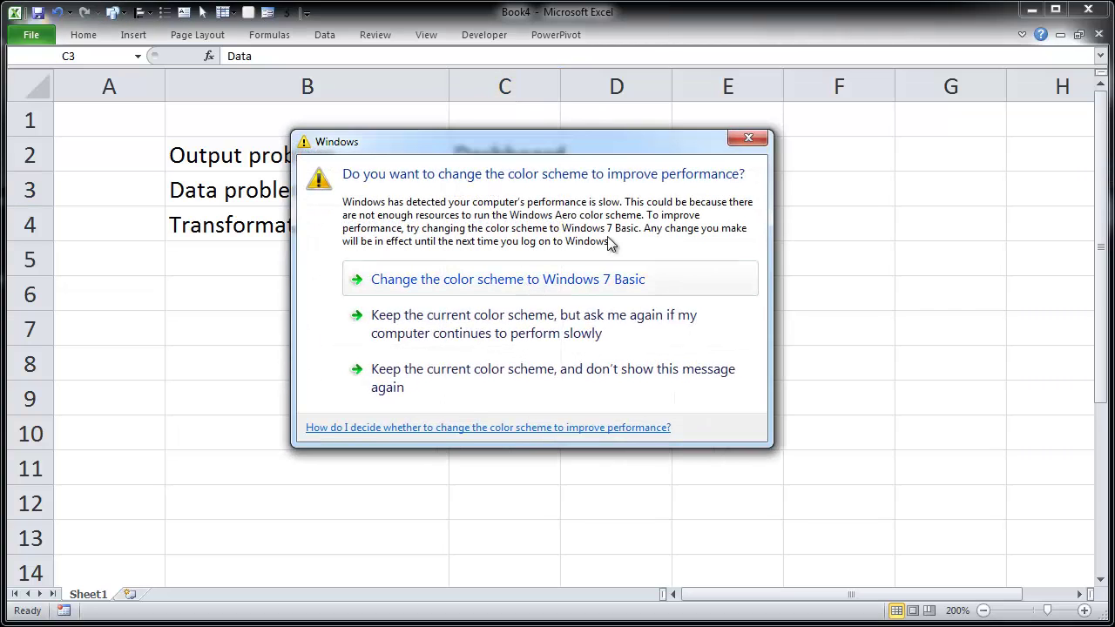
{"action": "left_click", "coordinate": [637, 384]}
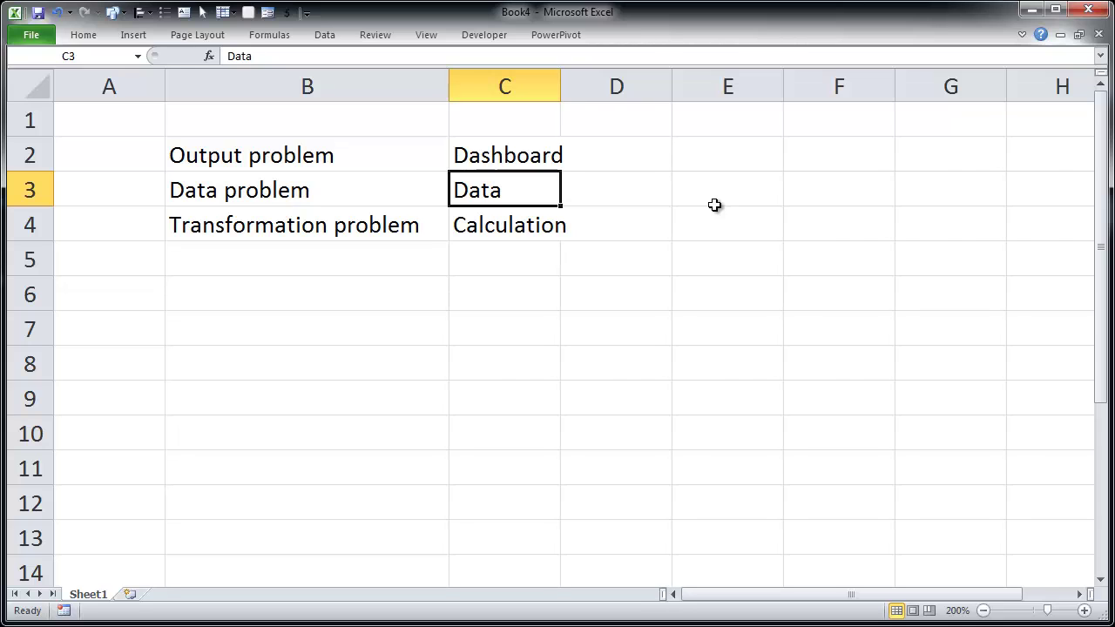
Step: Insert three blank worksheets, Sheet2 to Sheet4, and show Sheet2
{"action": "left_click", "coordinate": [133, 596]}
{"action": "left_click", "coordinate": [182, 597]}
{"action": "left_click", "coordinate": [232, 596]}
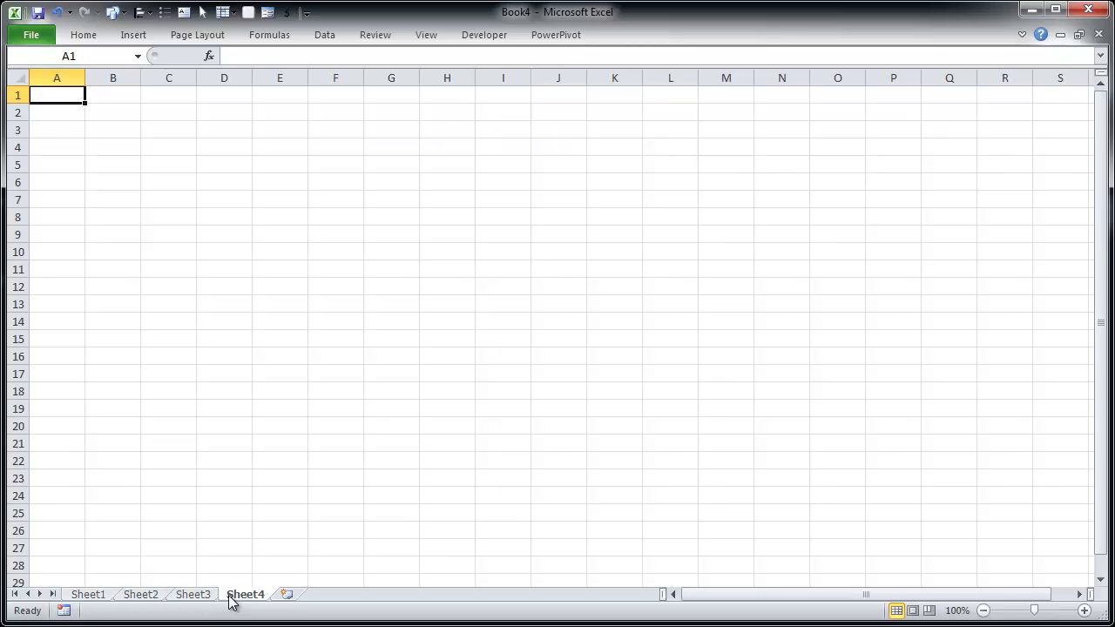
{"action": "left_click", "coordinate": [141, 595]}
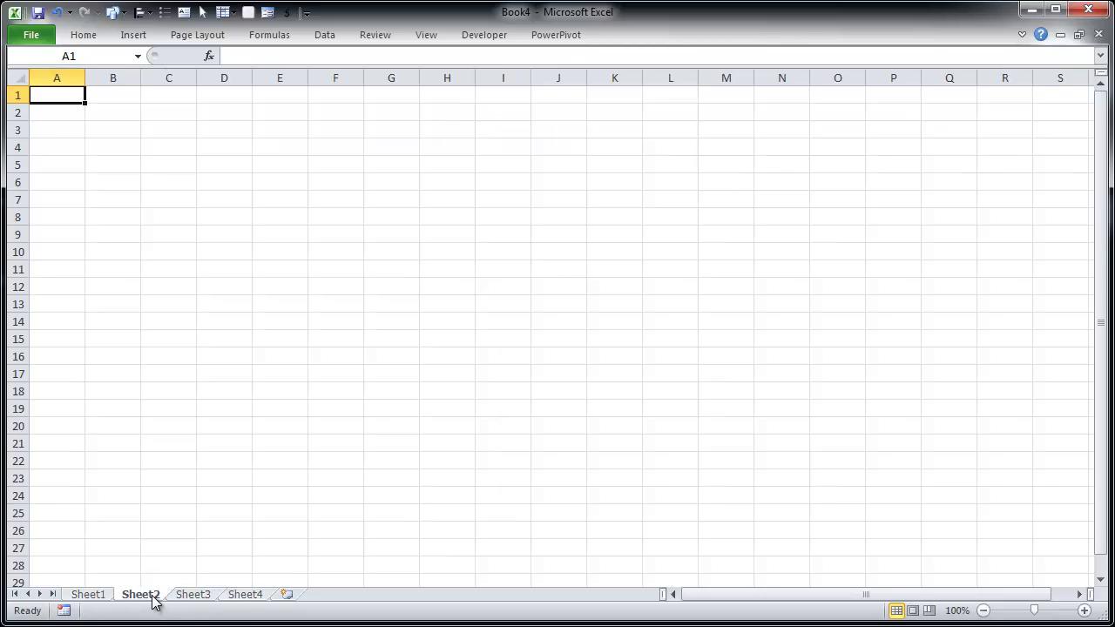
Step: Show the empty Sheet3 of Book4
{"action": "left_click", "coordinate": [206, 597]}
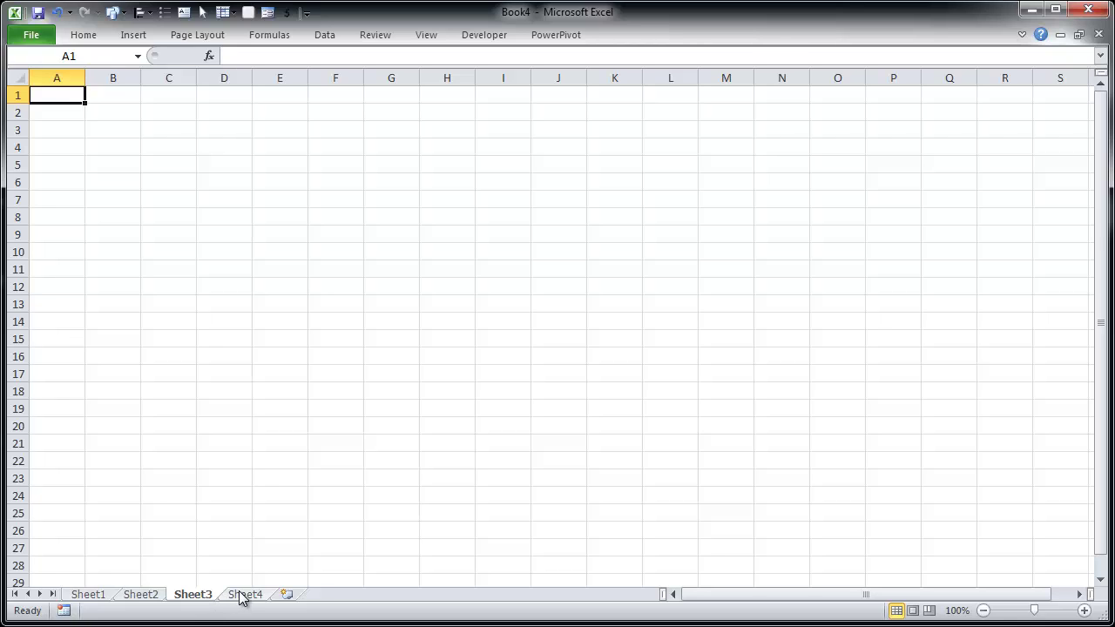
Step: Show the blank Sheet4 of Book4
{"action": "left_click", "coordinate": [243, 596]}
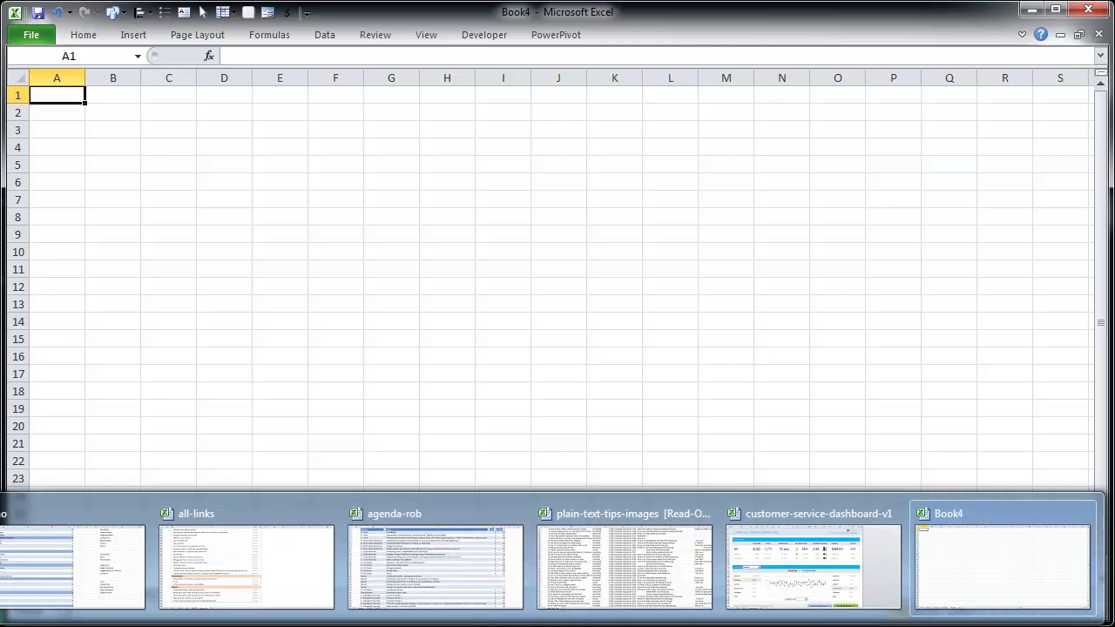
Step: Return to customer-service-dashboard-v1 and inspect the Call Duration cell's =calcs!F39 formula without changing it
{"action": "left_click", "coordinate": [354, 372]}
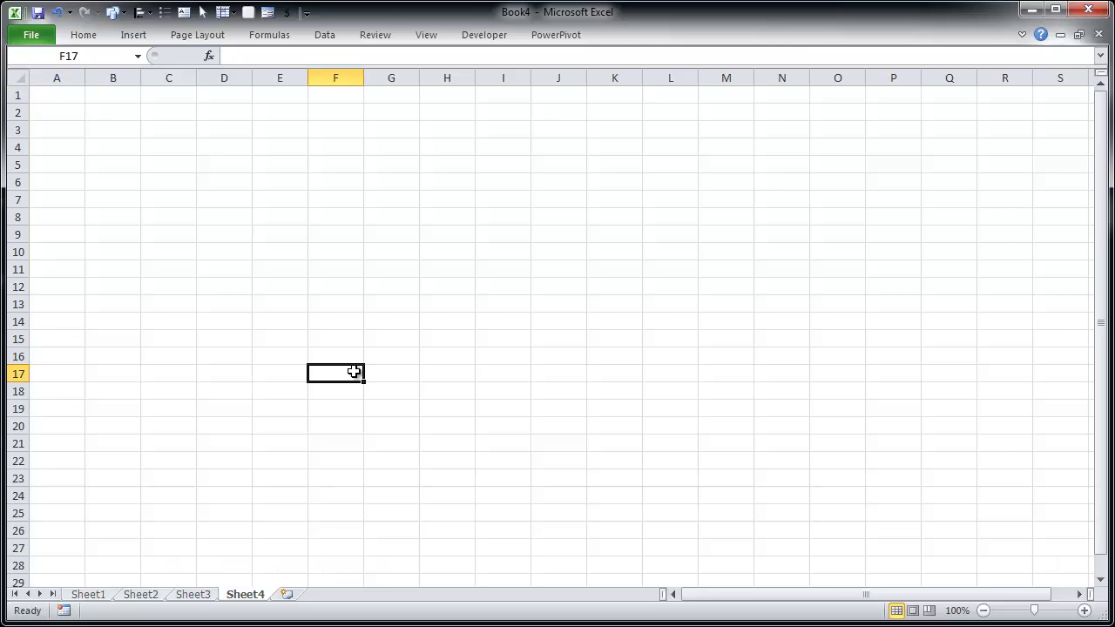
{"action": "key", "text": "alt+Tab"}
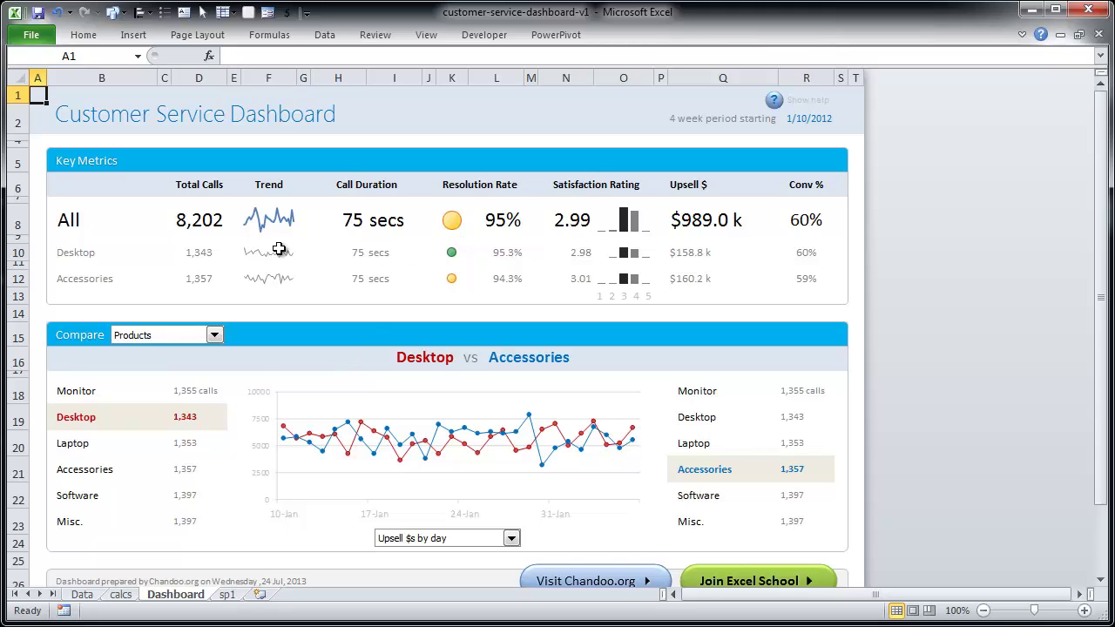
{"action": "left_click", "coordinate": [359, 219]}
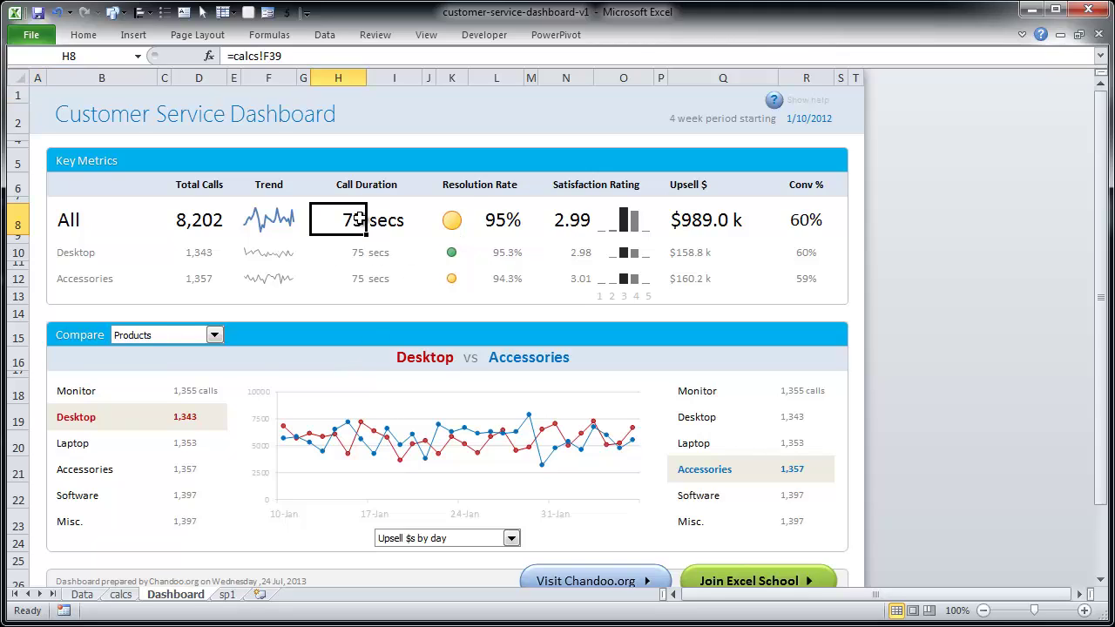
{"action": "left_click", "coordinate": [449, 265]}
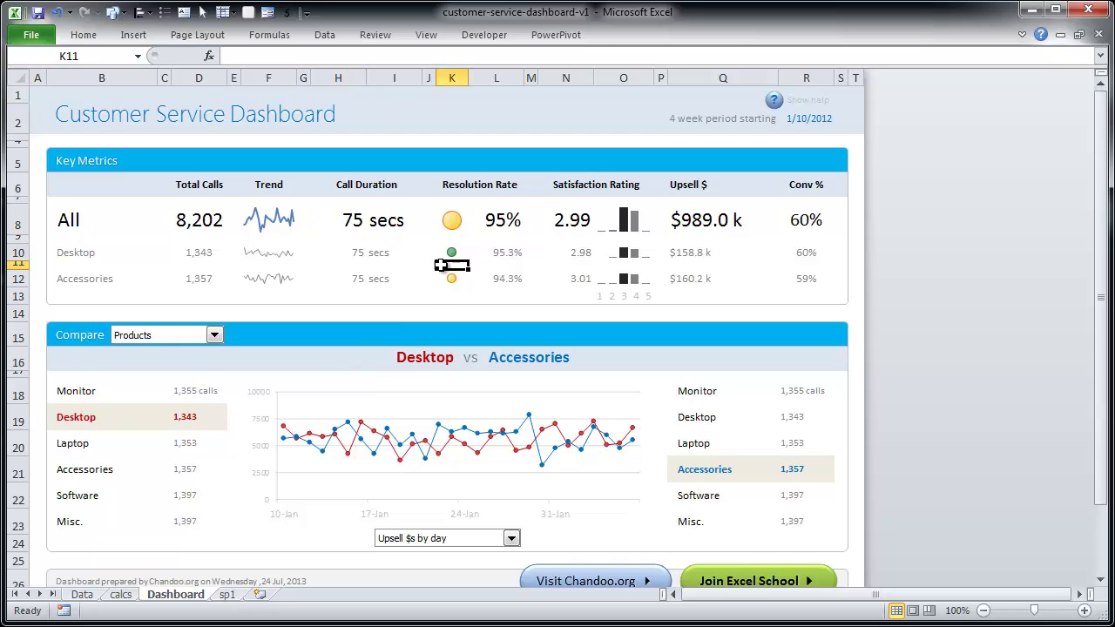
{"action": "left_click", "coordinate": [369, 225]}
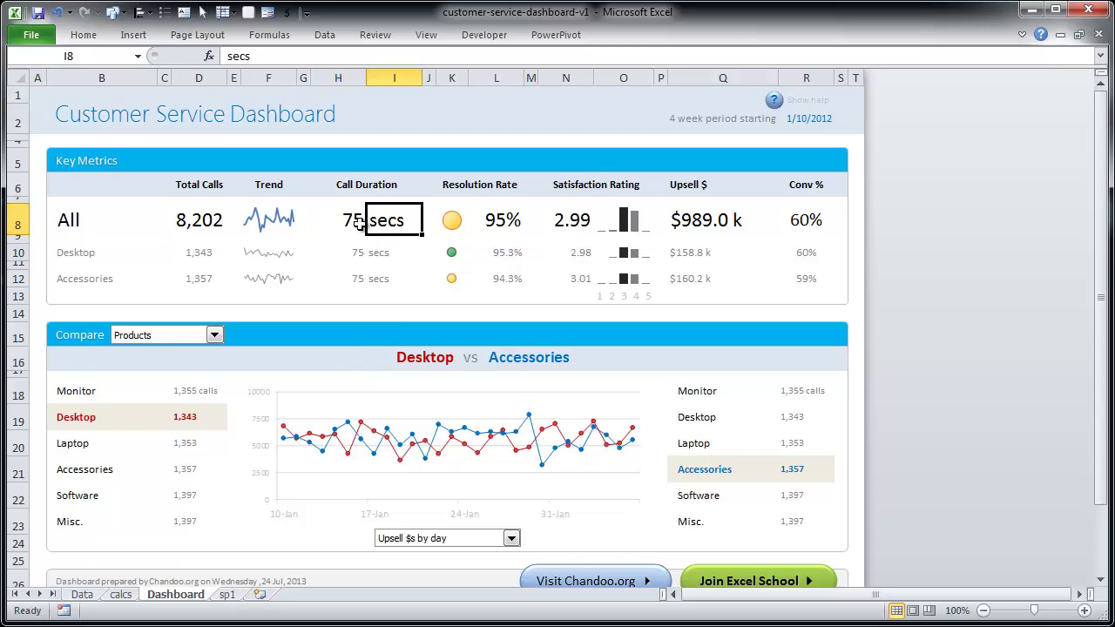
{"action": "left_click", "coordinate": [359, 224]}
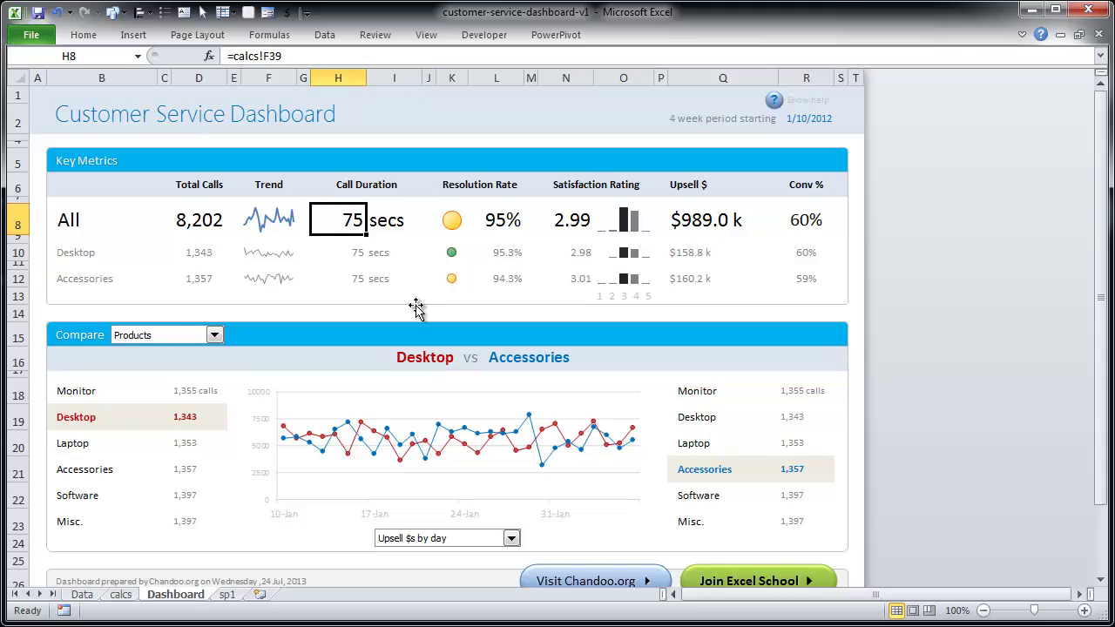
{"action": "left_click", "coordinate": [297, 58]}
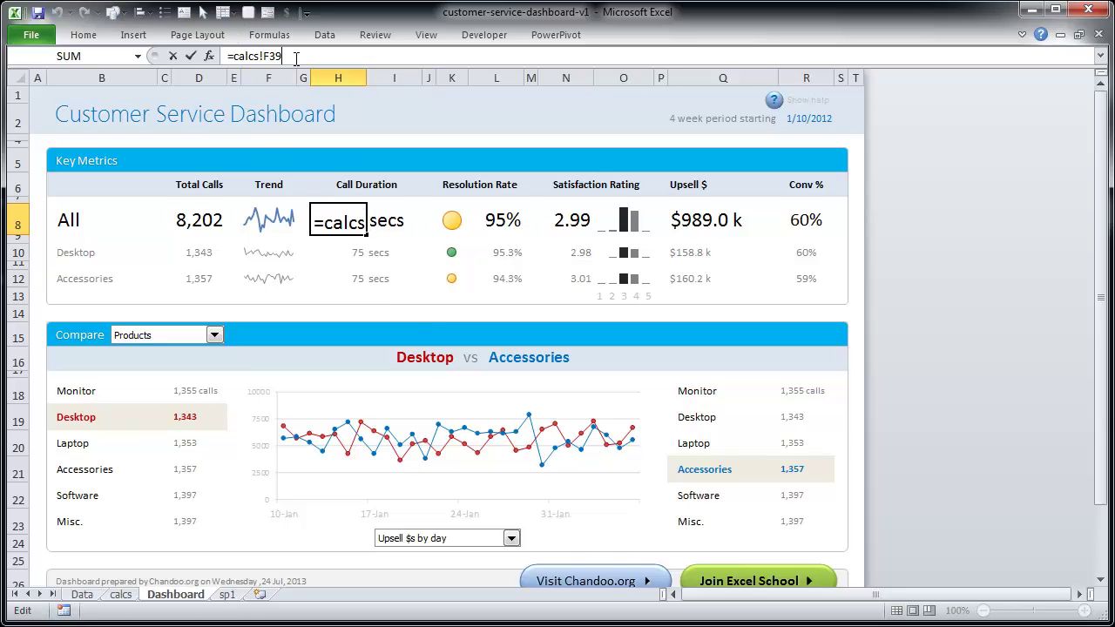
{"action": "left_click", "coordinate": [375, 150]}
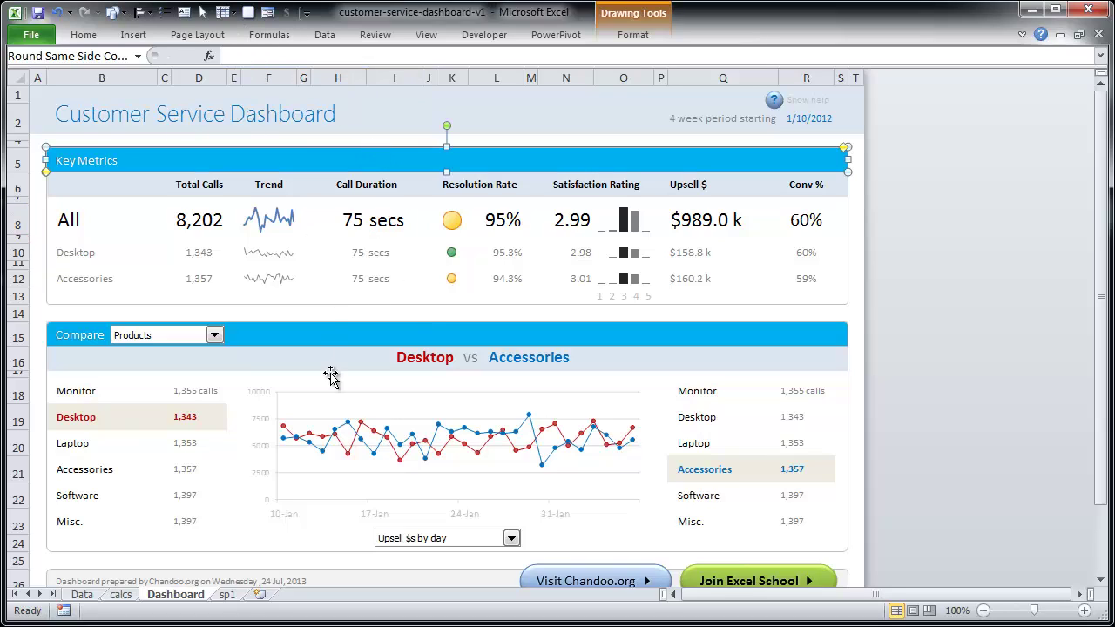
Step: Open the calcs sheet and jump to cell F39 through the Name Box
{"action": "left_click", "coordinate": [136, 596]}
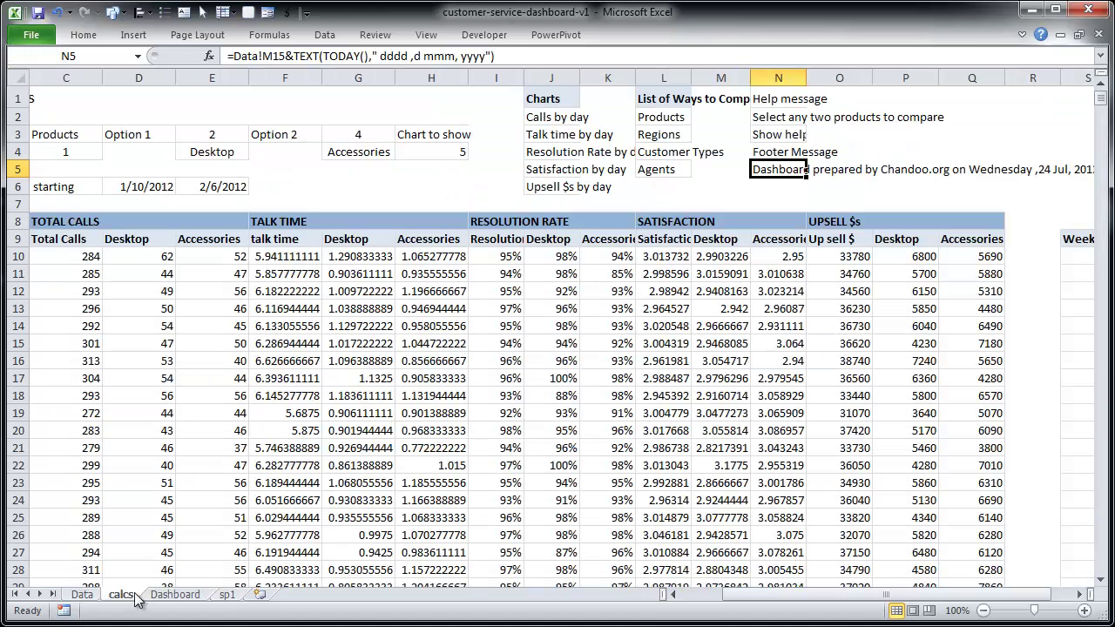
{"action": "left_click", "coordinate": [102, 54]}
{"action": "type", "text": "F39"}
{"action": "key", "text": "Return"}
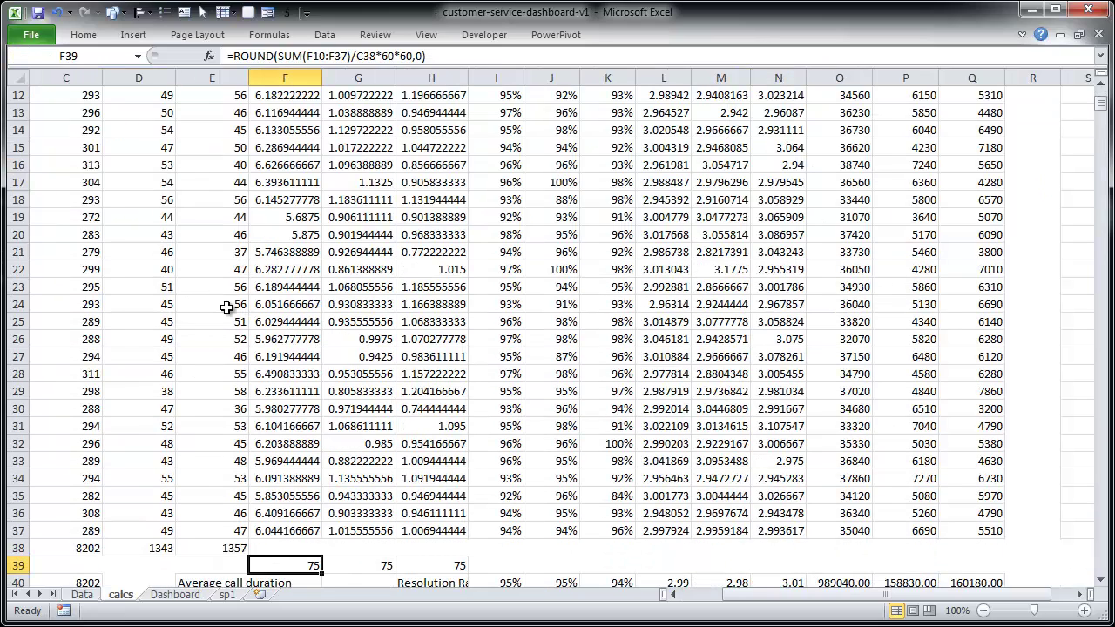
Step: View F39's =ROUND(SUM(F10:F37)/C38*60*60,0) formula in edit mode, leaving it unchanged
{"action": "key", "text": "F2"}
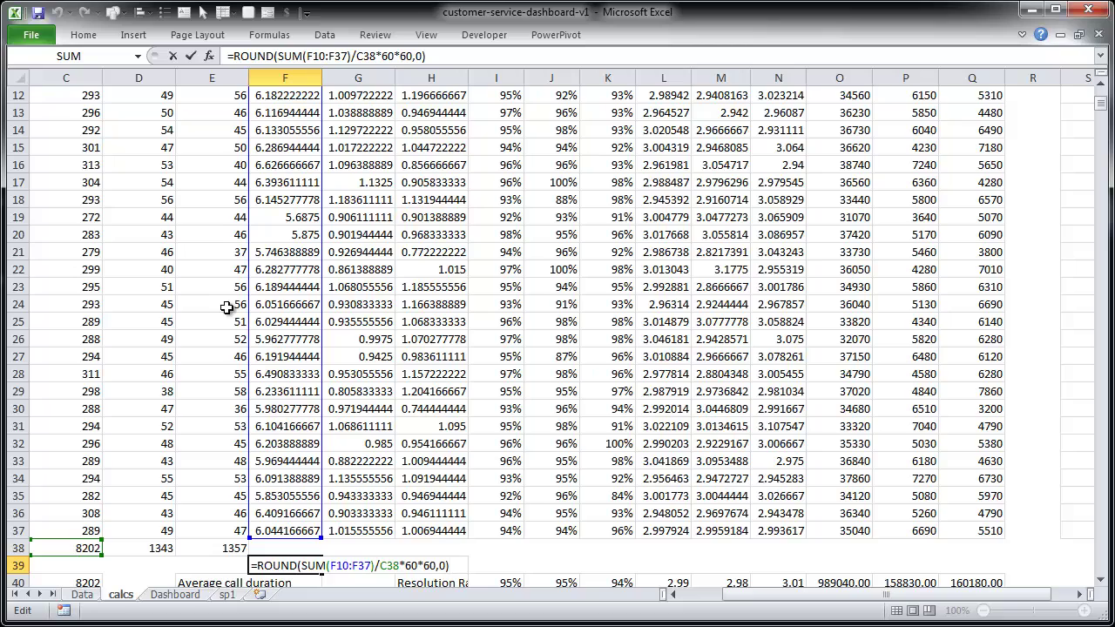
{"action": "key", "text": "Return"}
{"action": "key", "text": "Down"}
{"action": "key", "text": "Down"}
{"action": "key", "text": "Down"}
{"action": "key", "text": "Down"}
{"action": "key", "text": "Down"}
{"action": "key", "text": "Down"}
{"action": "key", "text": "Down"}
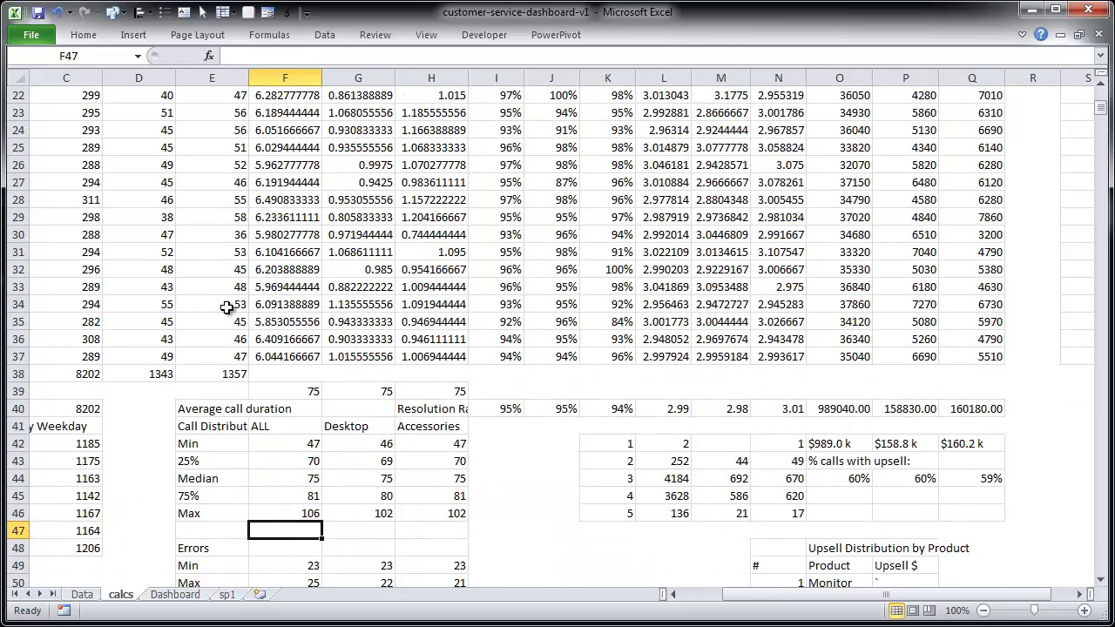
{"action": "key", "text": "Up"}
{"action": "key", "text": "Up"}
{"action": "key", "text": "Up"}
{"action": "key", "text": "Up"}
{"action": "key", "text": "Up"}
{"action": "key", "text": "Up"}
{"action": "key", "text": "Up"}
{"action": "key", "text": "Up"}
{"action": "key", "text": "F2"}
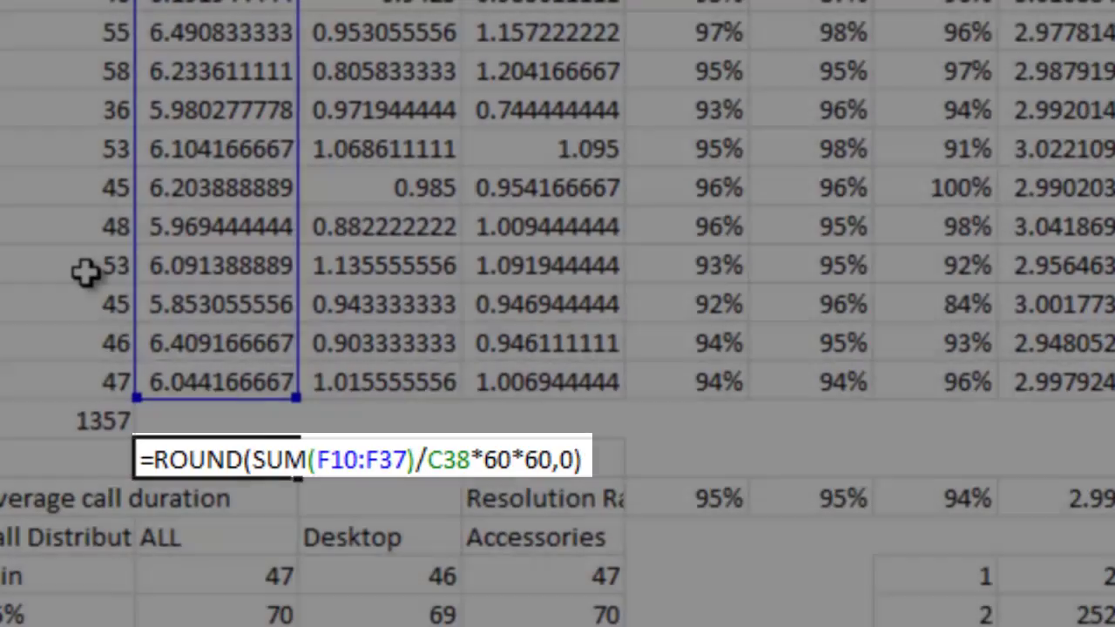
{"action": "key", "text": "ctrl+Return"}
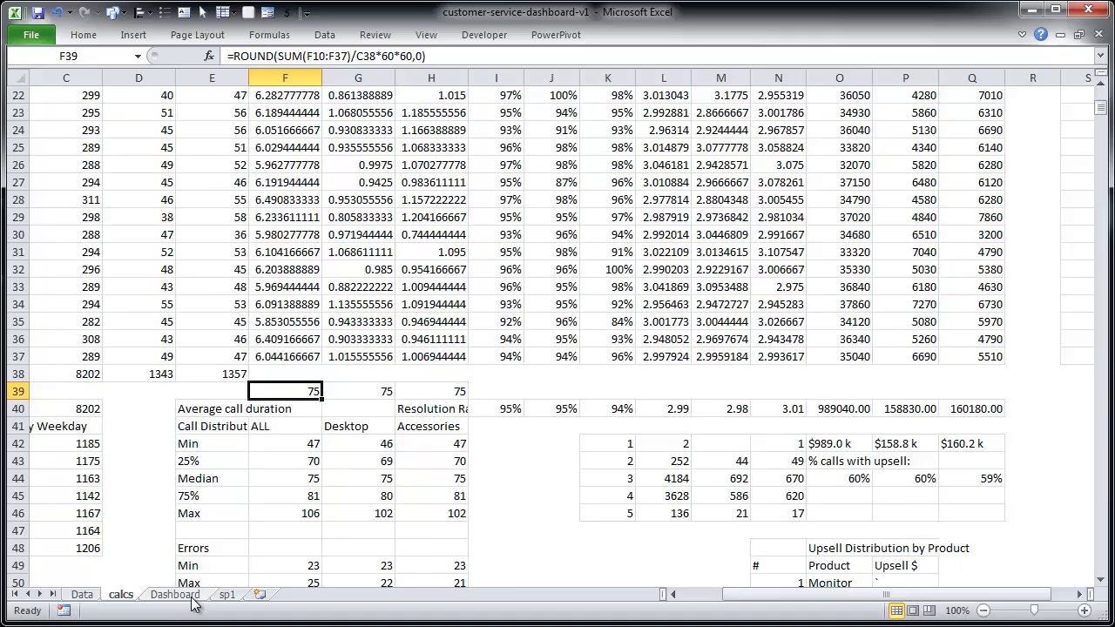
Step: Review the Dashboard sheet and its title box, then show the Data sheet of raw call records
{"action": "left_click", "coordinate": [185, 596]}
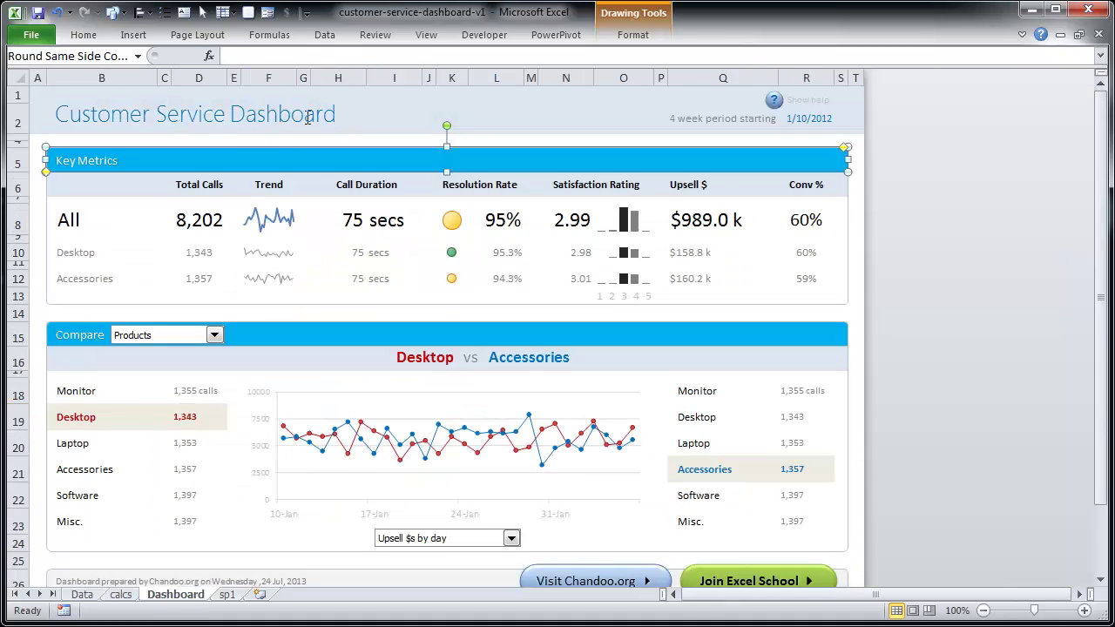
{"action": "left_click", "coordinate": [362, 115]}
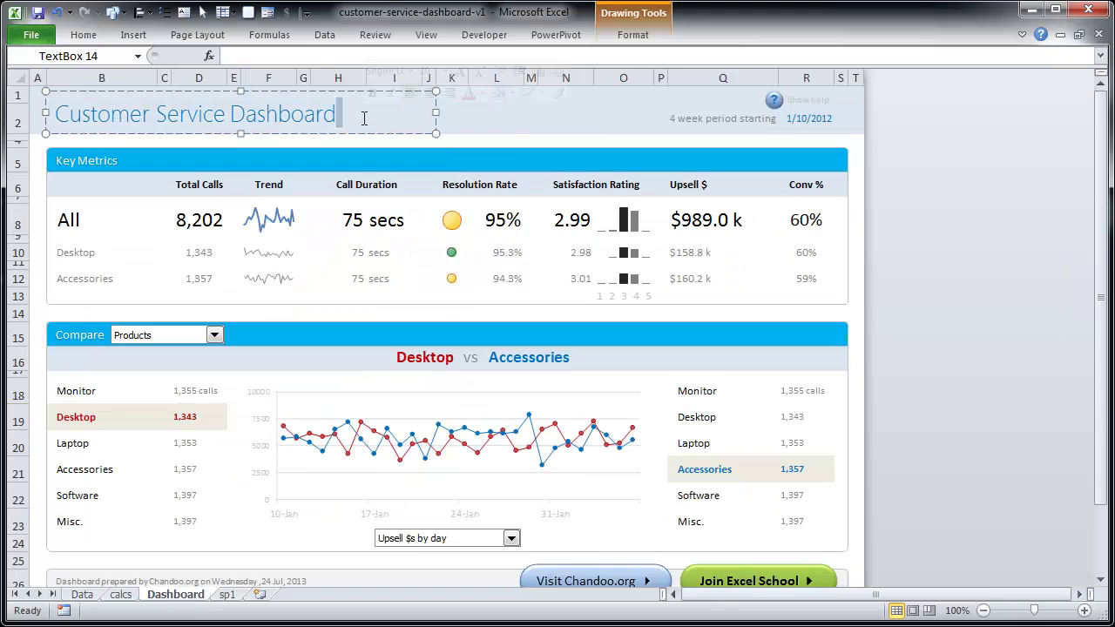
{"action": "left_click", "coordinate": [513, 143]}
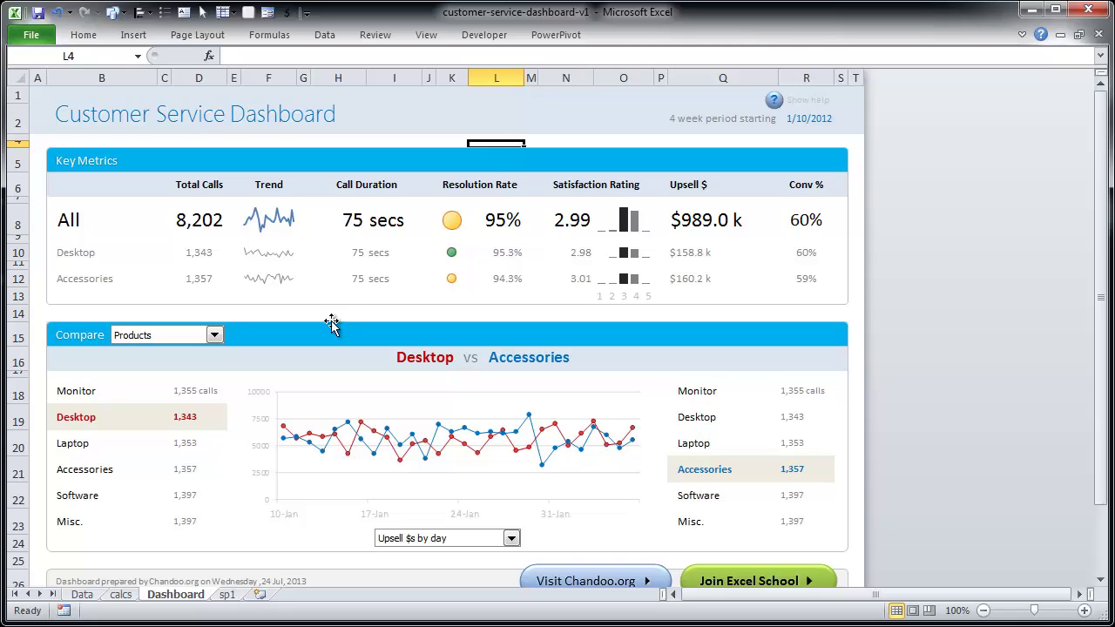
{"action": "left_click", "coordinate": [84, 596]}
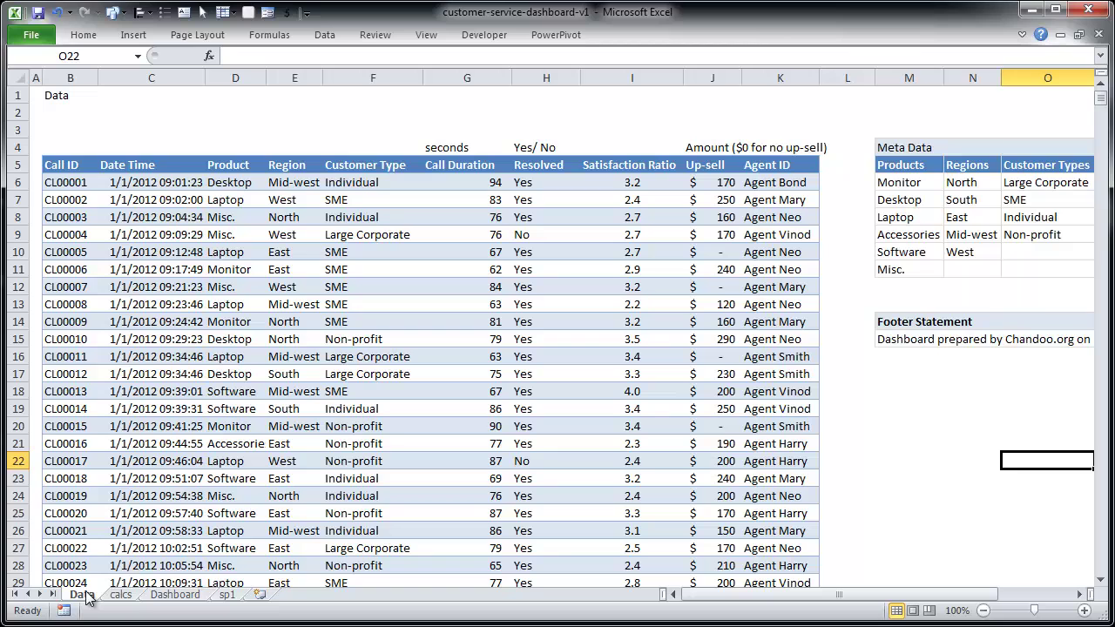
Step: Flip between the calcs and Dashboard sheets, ending on calcs
{"action": "left_click", "coordinate": [127, 597]}
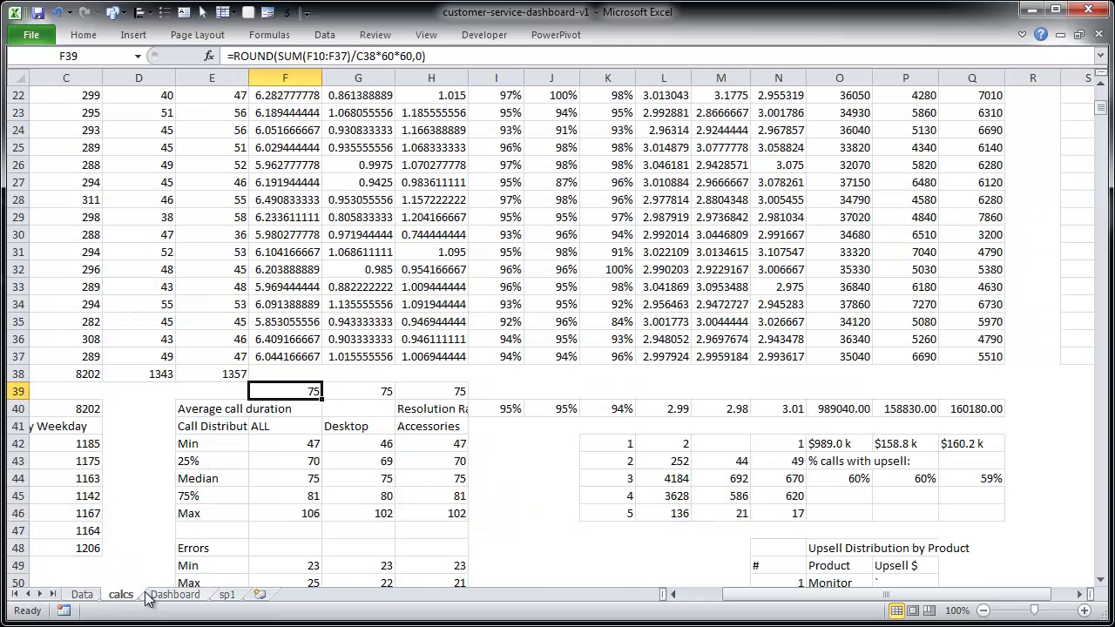
{"action": "left_click", "coordinate": [153, 596]}
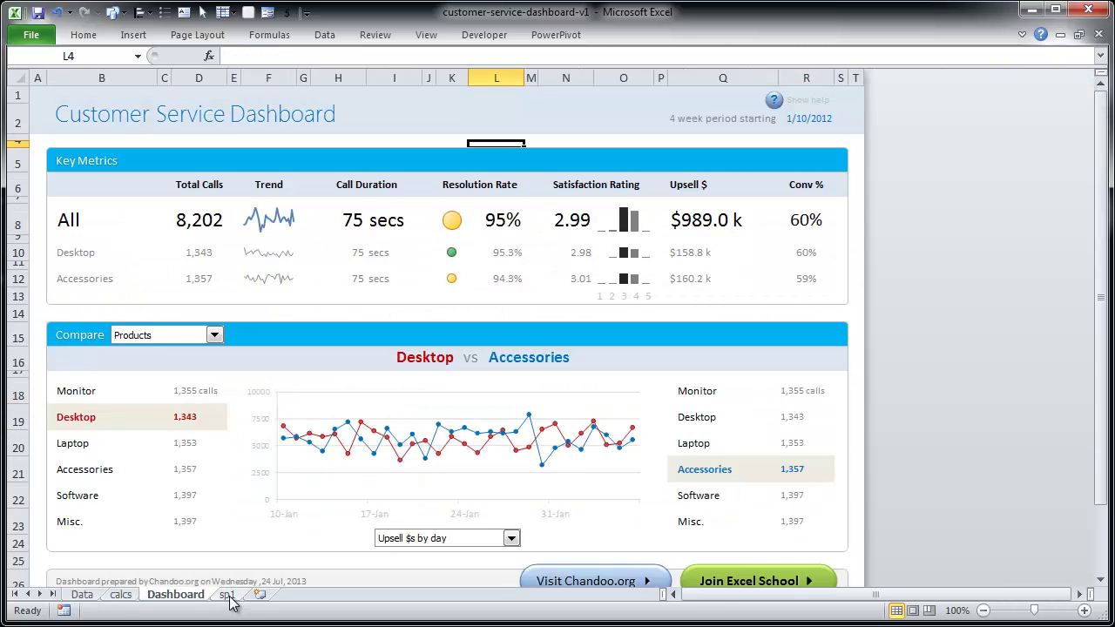
{"action": "left_click", "coordinate": [123, 598]}
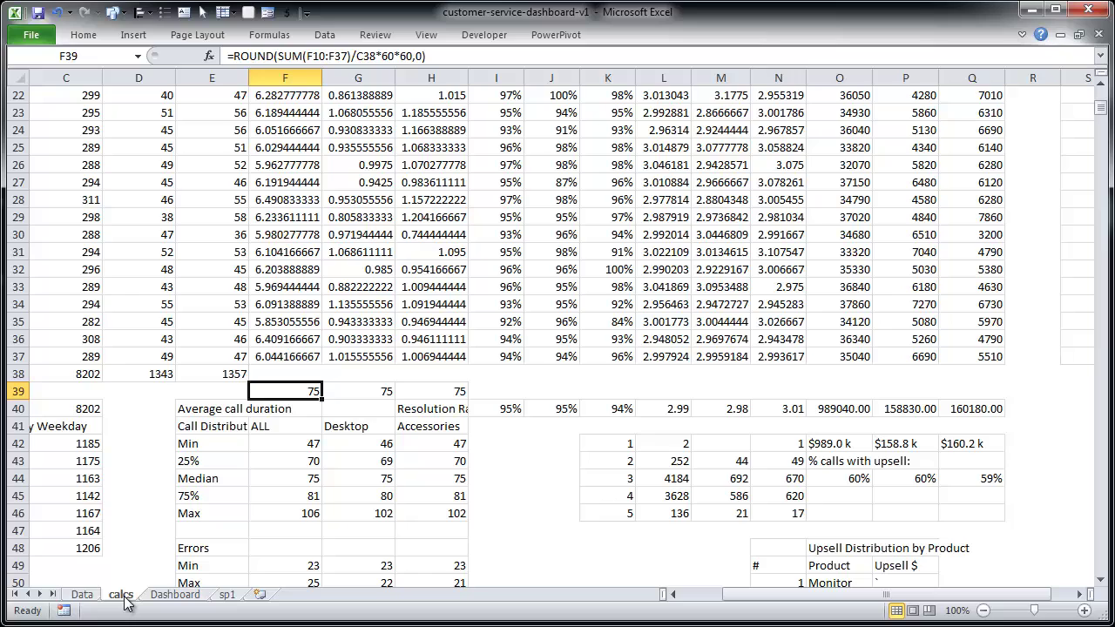
Step: Switch back to the Dashboard sheet, showing 75 secs call duration for All, Desktop and Accessories
{"action": "left_click", "coordinate": [175, 595]}
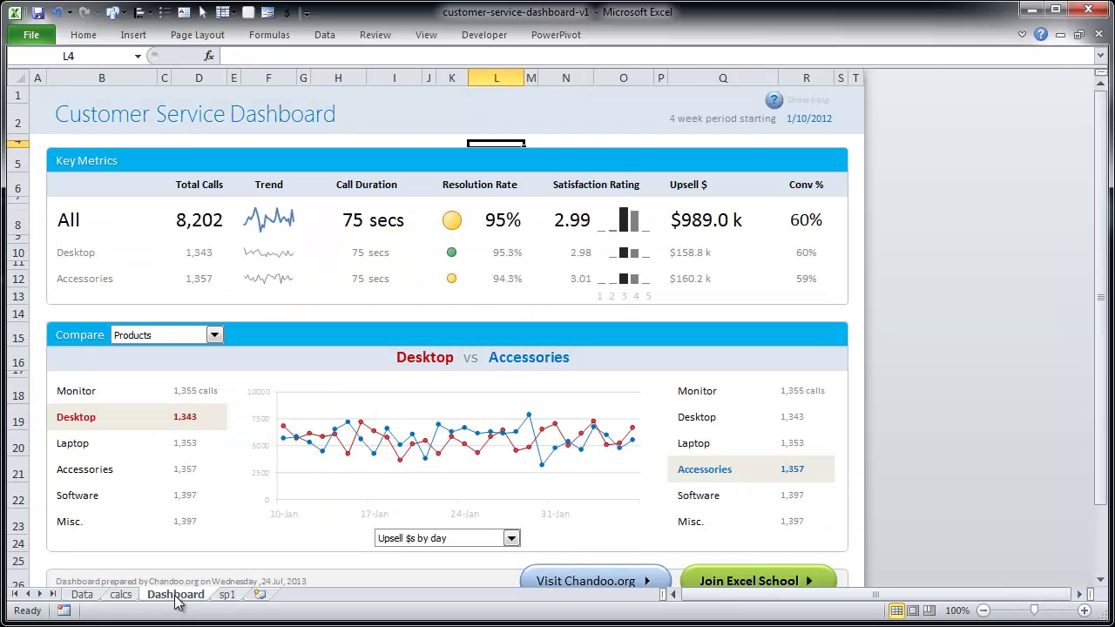